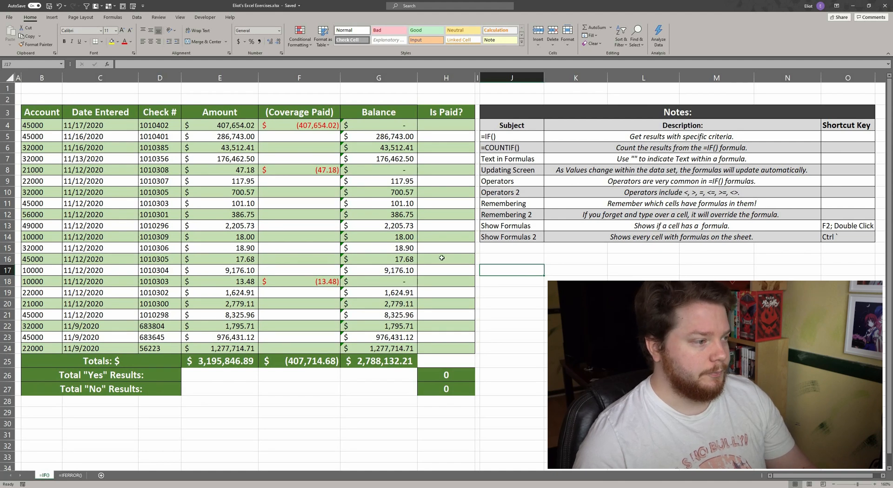
# Review the account table, its totals and Is Paid? column, and the notes listing IF formula topics.
pyautogui.moveTo(33, 125); pyautogui.dragTo(446, 348)
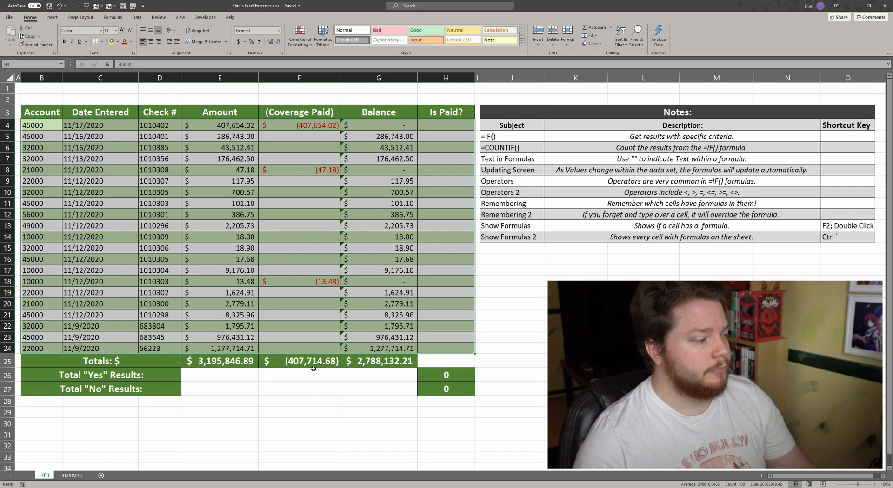
pyautogui.moveTo(174, 362); pyautogui.dragTo(392, 364)
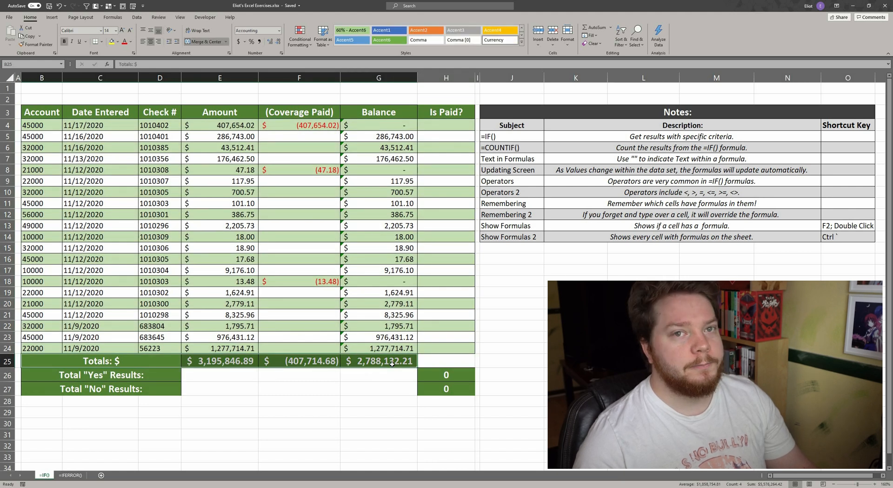
pyautogui.moveTo(453, 110); pyautogui.dragTo(449, 388)
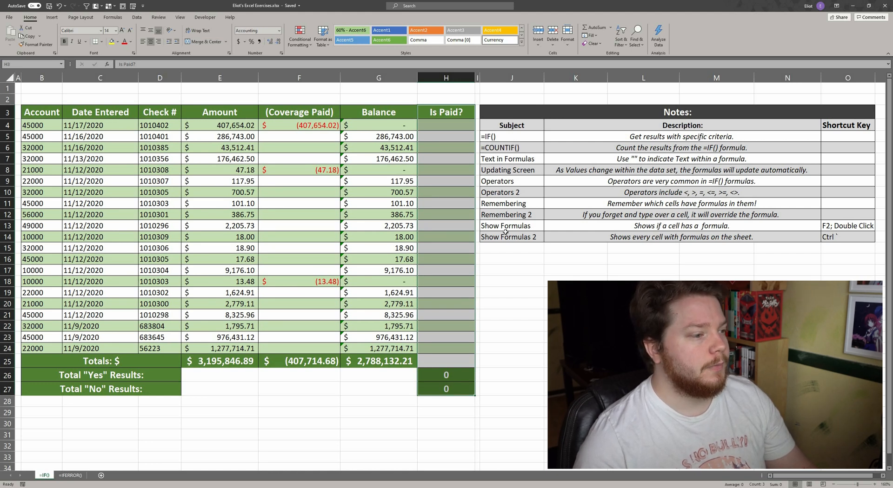
pyautogui.click(509, 136)
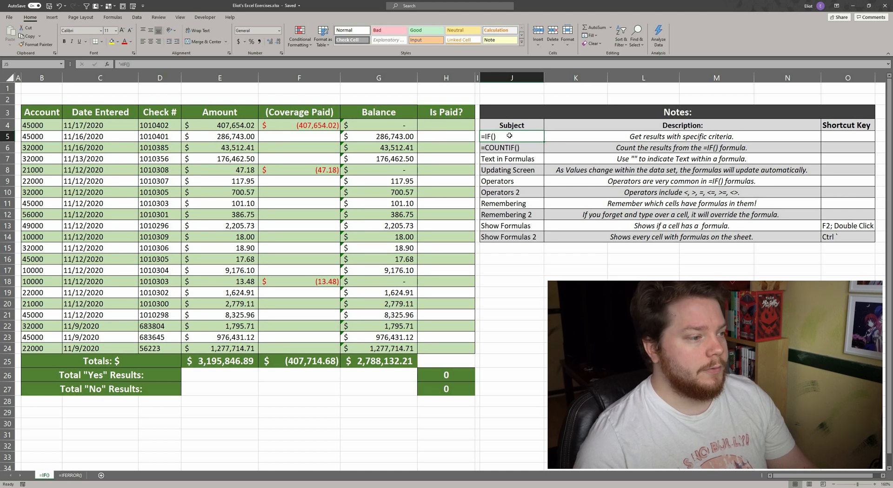
pyautogui.click(650, 137)
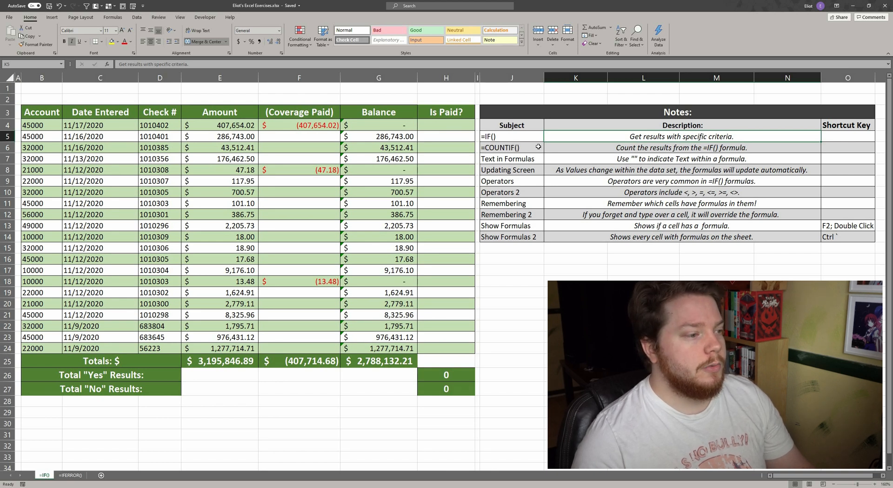
pyautogui.click(538, 147)
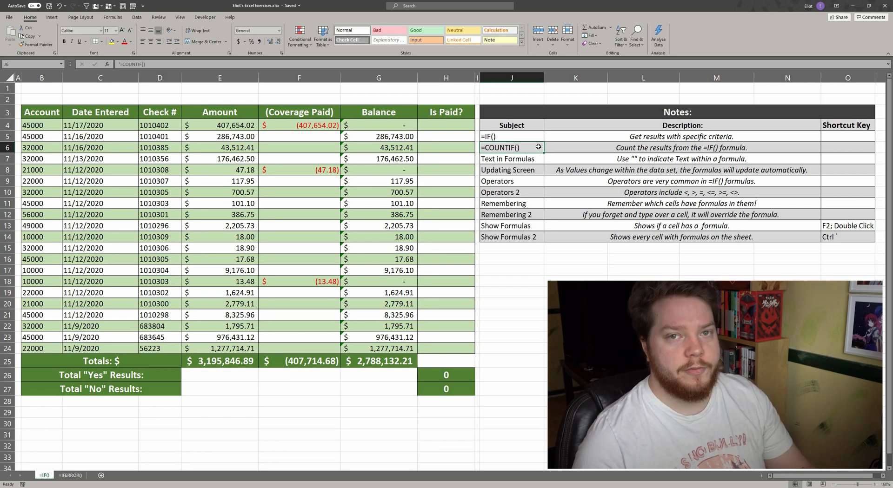
pyautogui.click(526, 162)
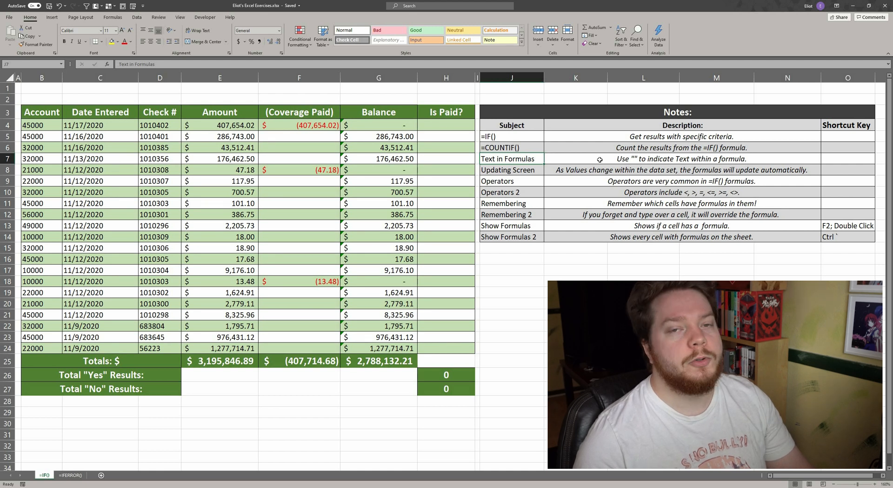
pyautogui.click(512, 170)
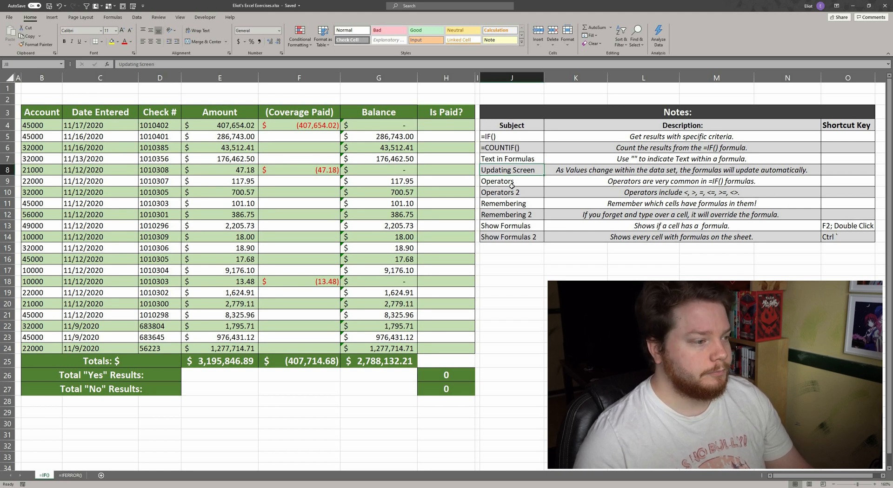
pyautogui.click(513, 183)
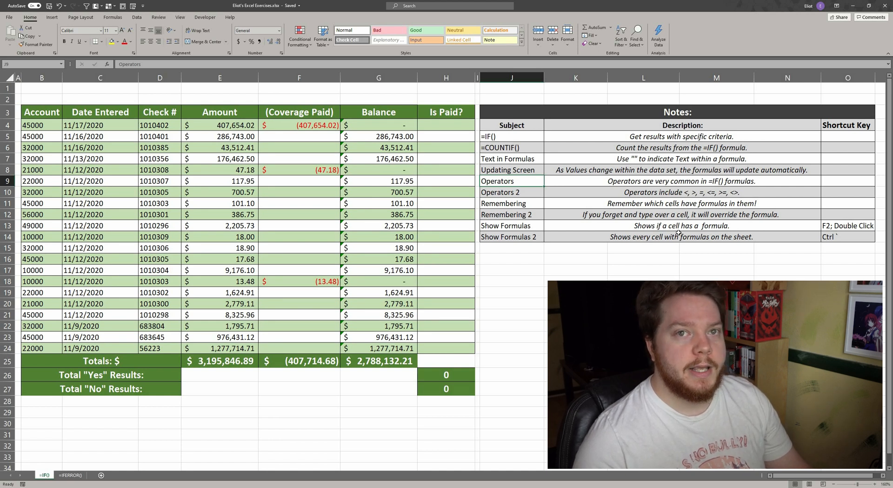
# Inspect the SUM formulas in the Balance column and the formula-display shortcut notes.
pyautogui.doubleClick(394, 126)
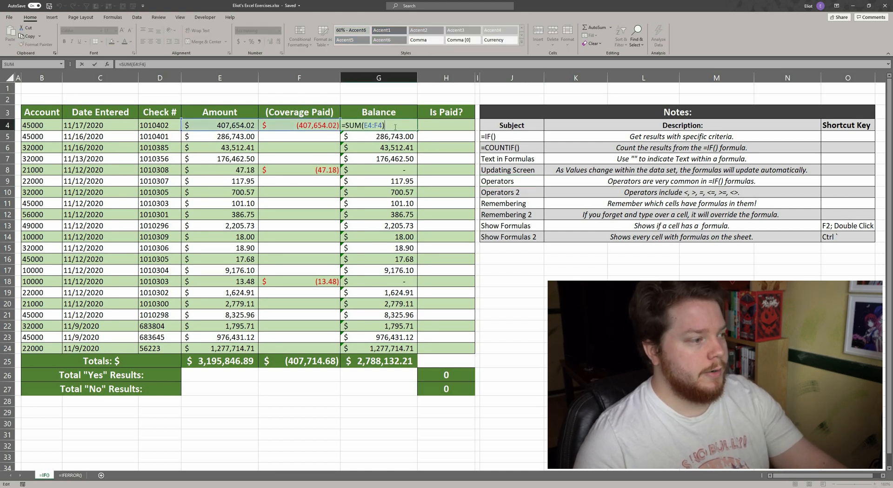
pyautogui.press('Return')
pyautogui.doubleClick(391, 138)
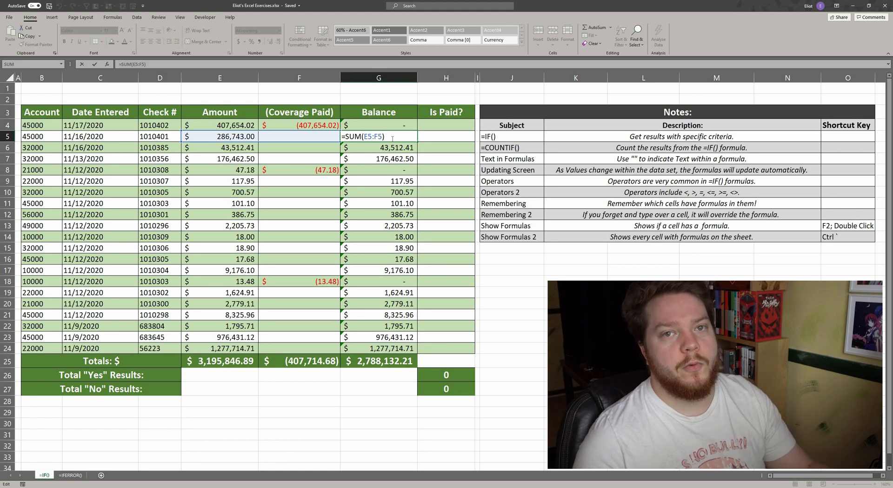
pyautogui.hotkey('ctrl', 'Return')
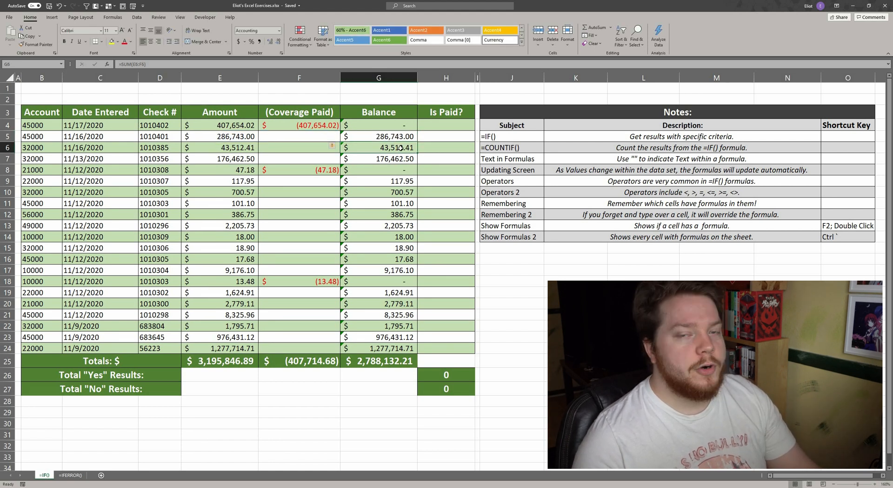
pyautogui.press('Up')
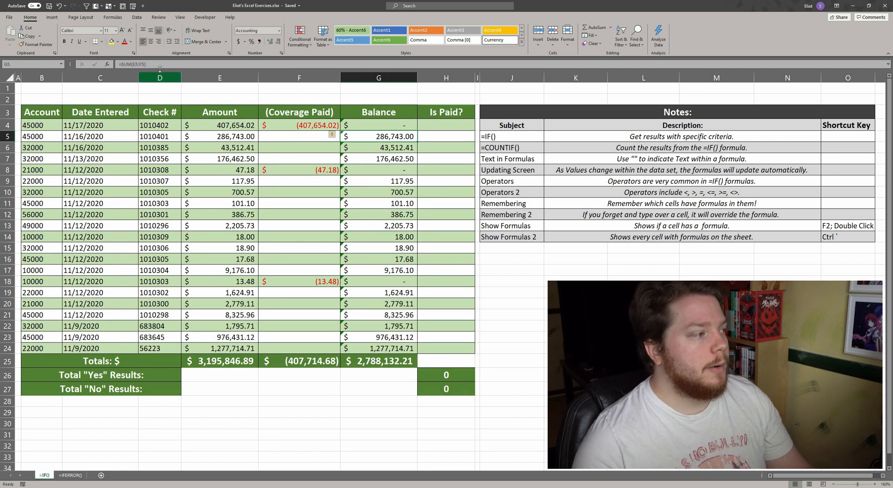
pyautogui.moveTo(147, 65); pyautogui.dragTo(118, 64)
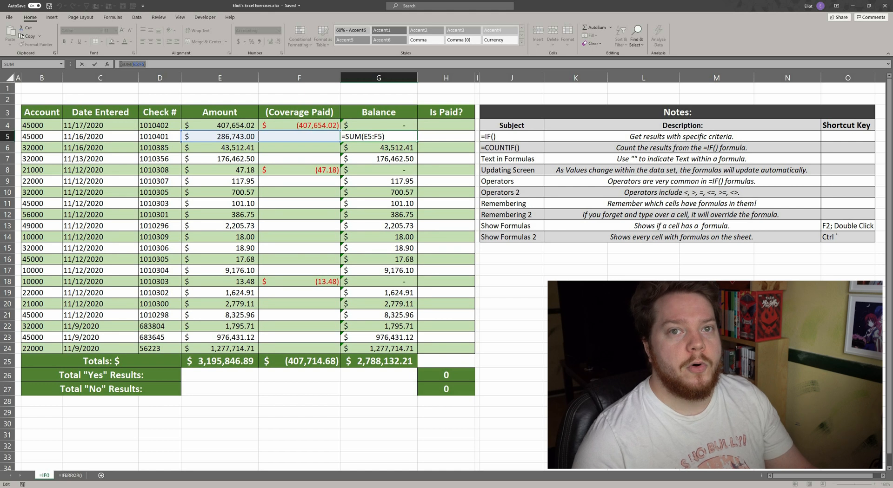
pyautogui.press('Escape')
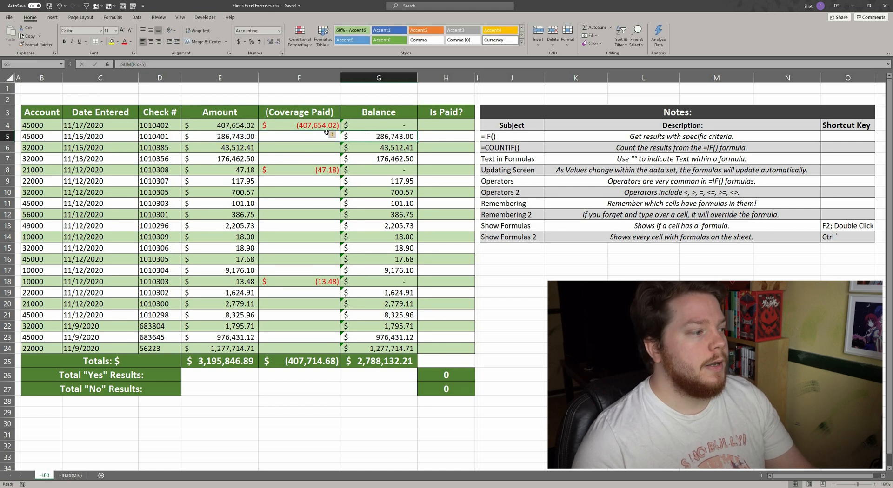
pyautogui.click(243, 126)
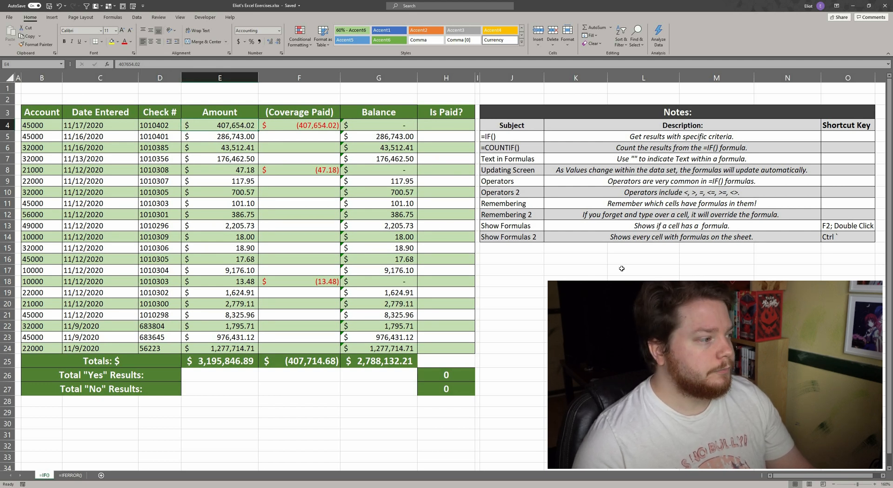
pyautogui.click(518, 238)
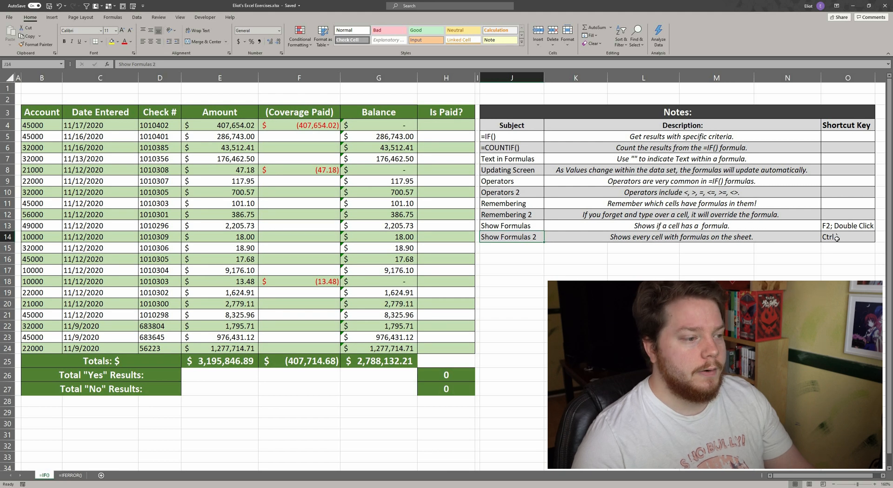
pyautogui.click(531, 253)
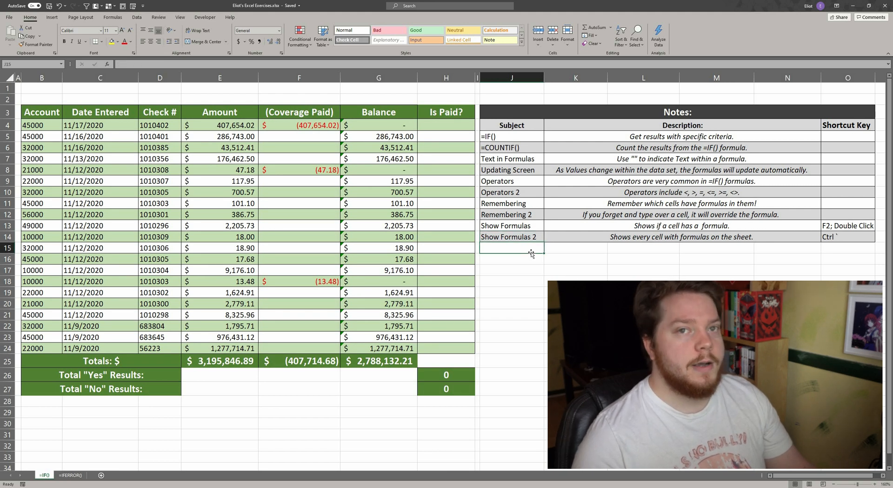
# Enter the formula =IF(G4=0,"Yes","No") in the first Is Paid? cell, checking it against its Balance cell.
pyautogui.click(441, 126)
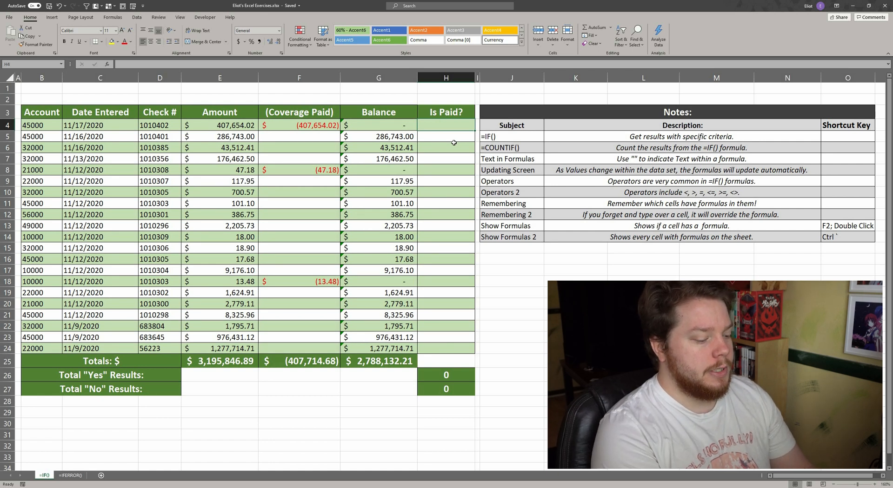
pyautogui.write('=if')
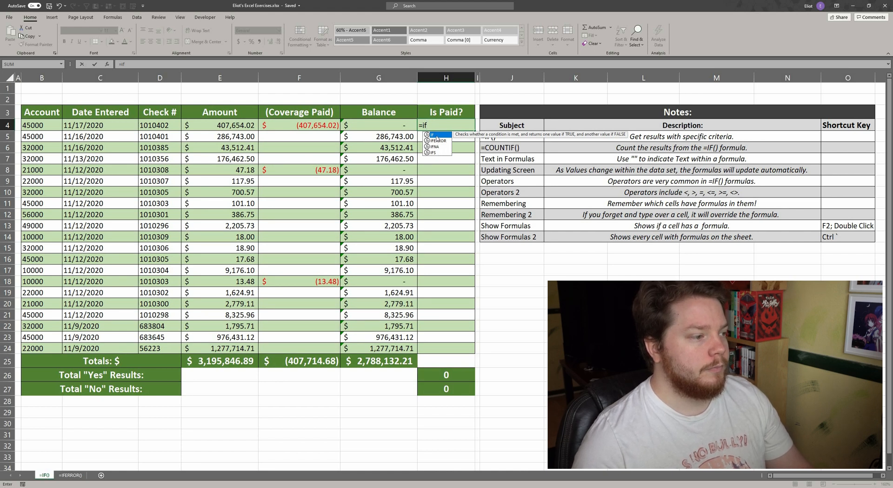
pyautogui.doubleClick(436, 135)
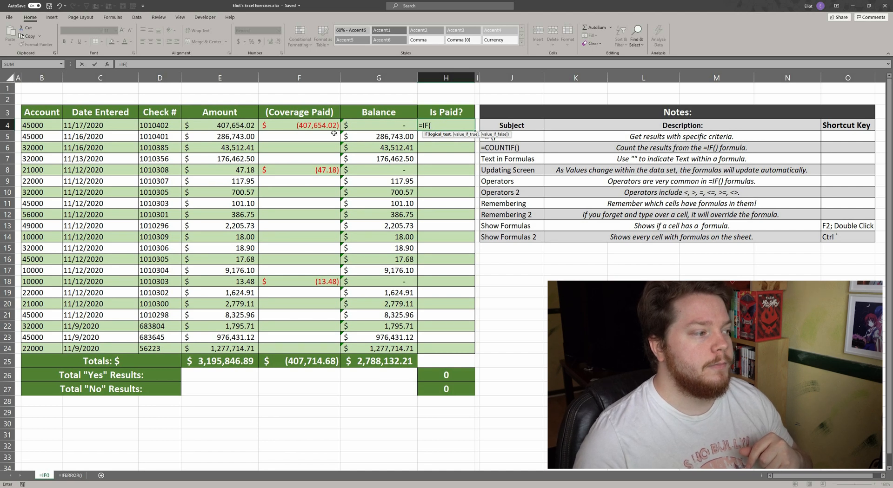
pyautogui.click(395, 126)
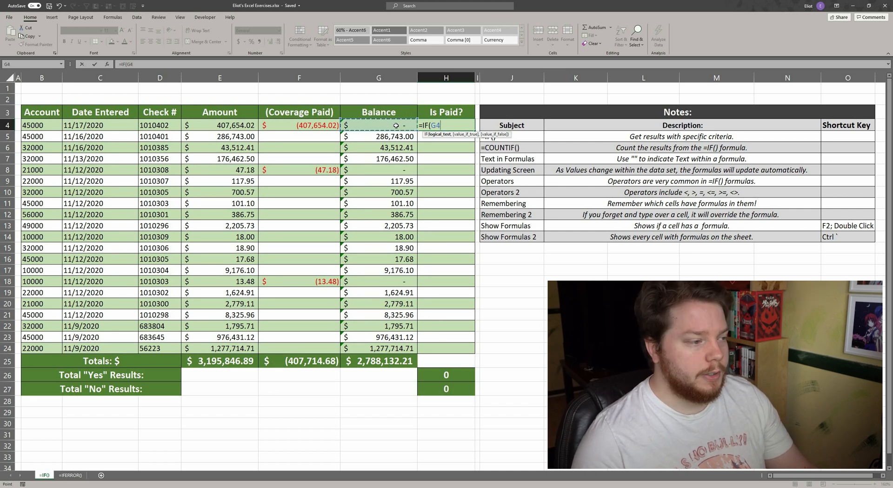
pyautogui.write('=')
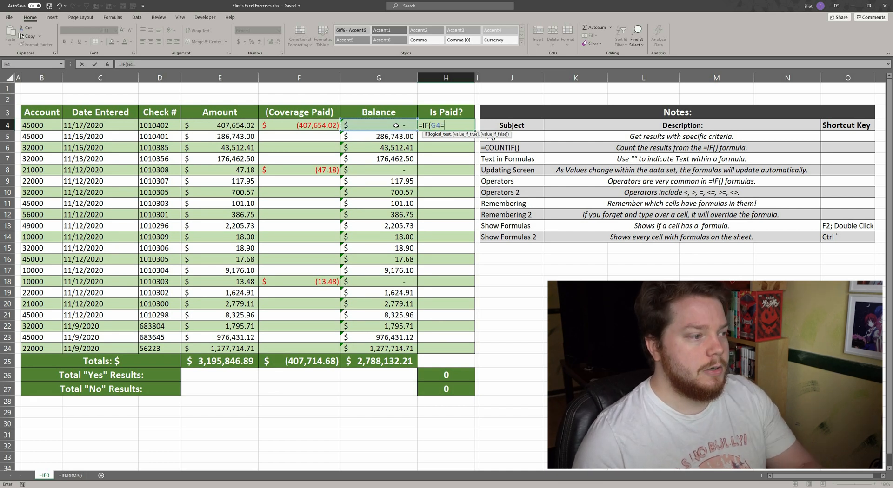
pyautogui.write('0')
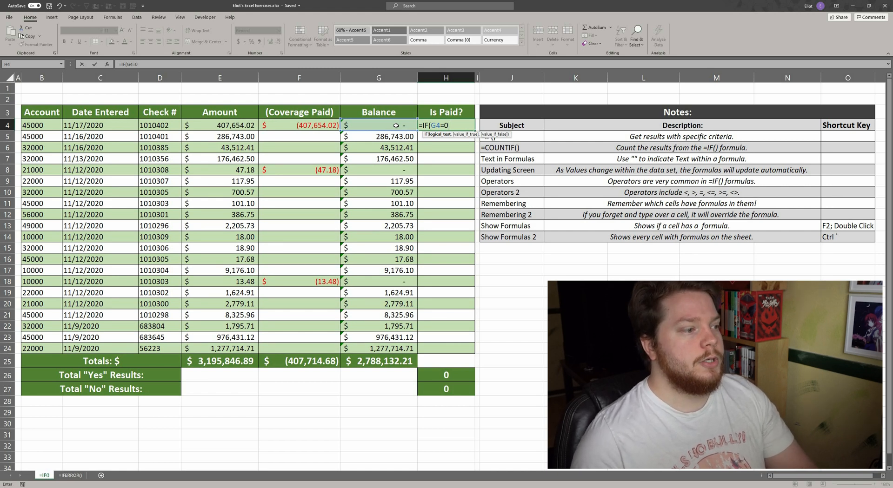
pyautogui.write(',')
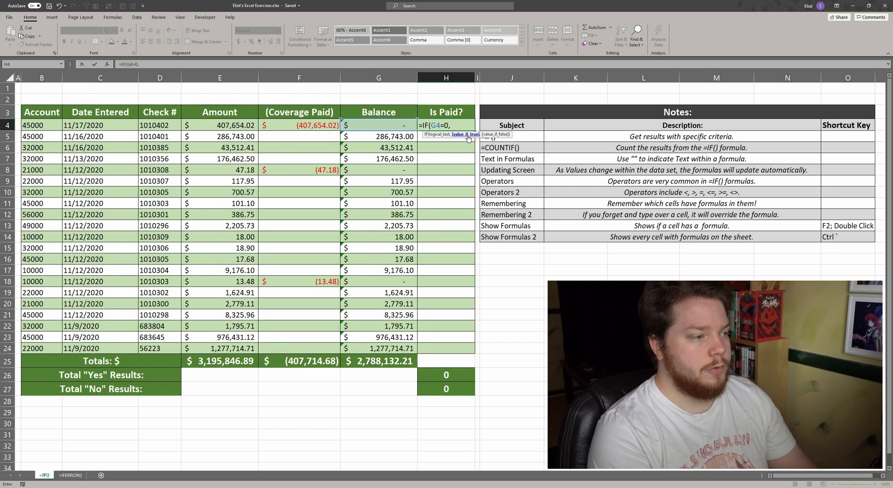
pyautogui.write('"')
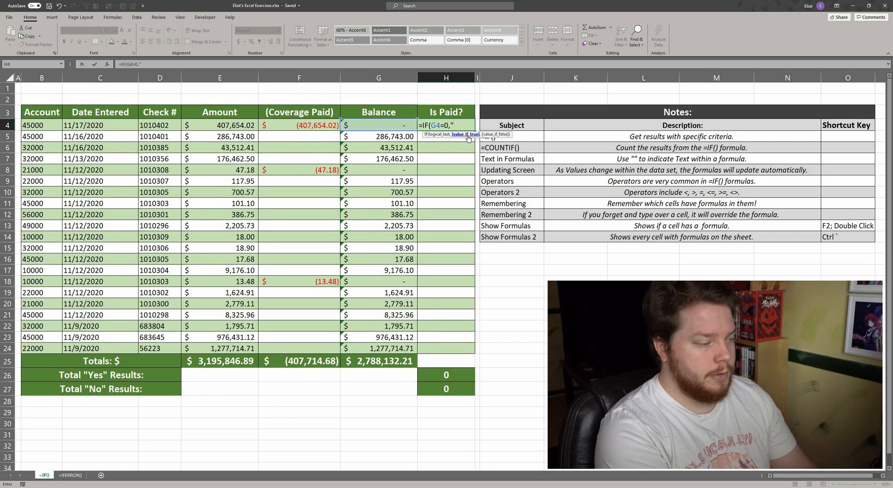
pyautogui.write('Yes')
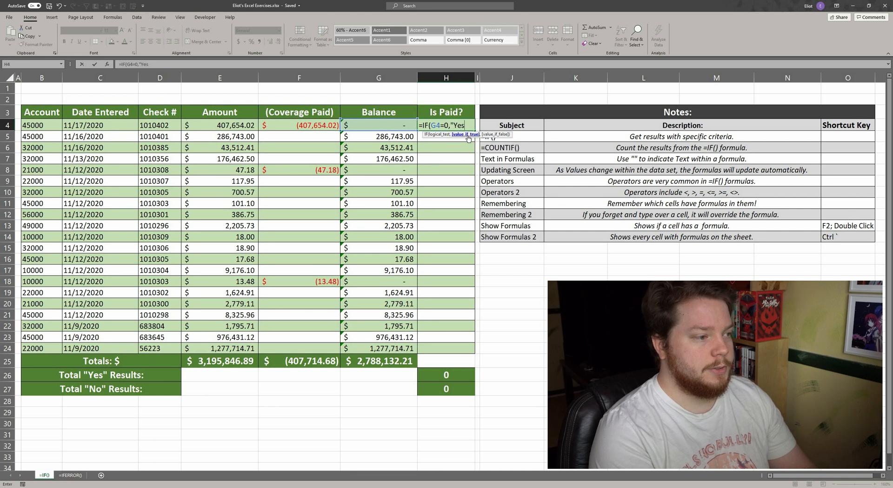
pyautogui.write('"')
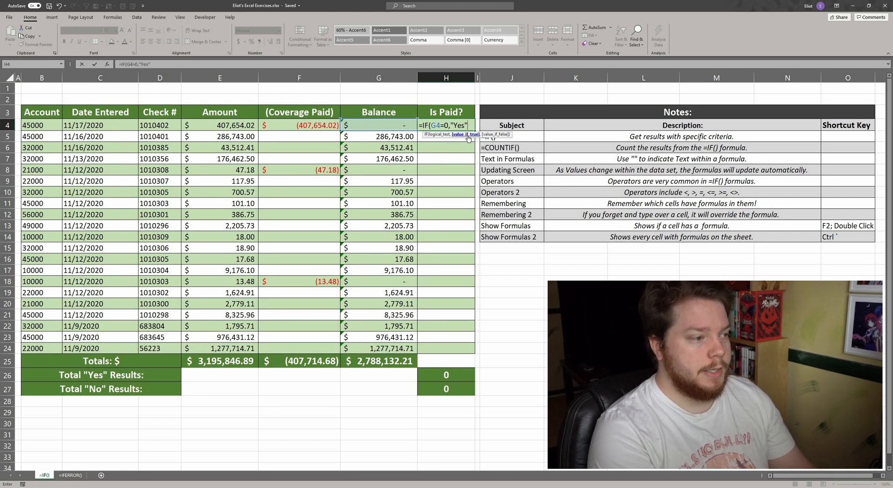
pyautogui.write(',')
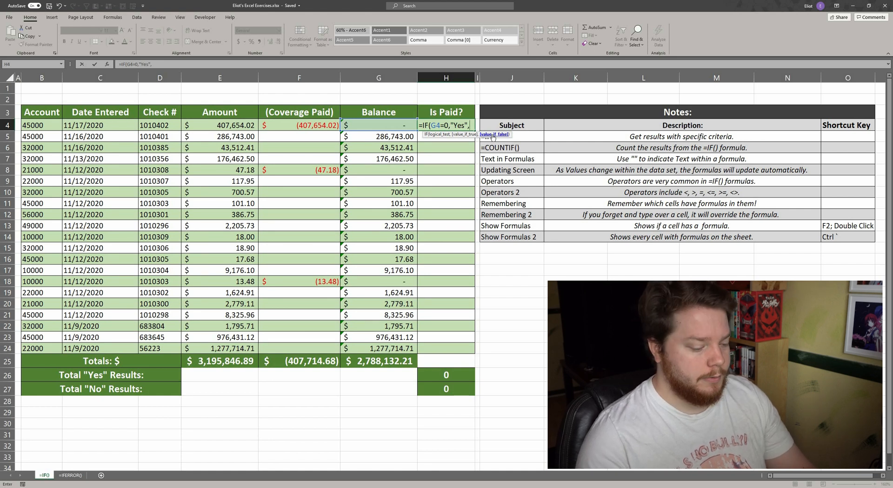
pyautogui.write('"')
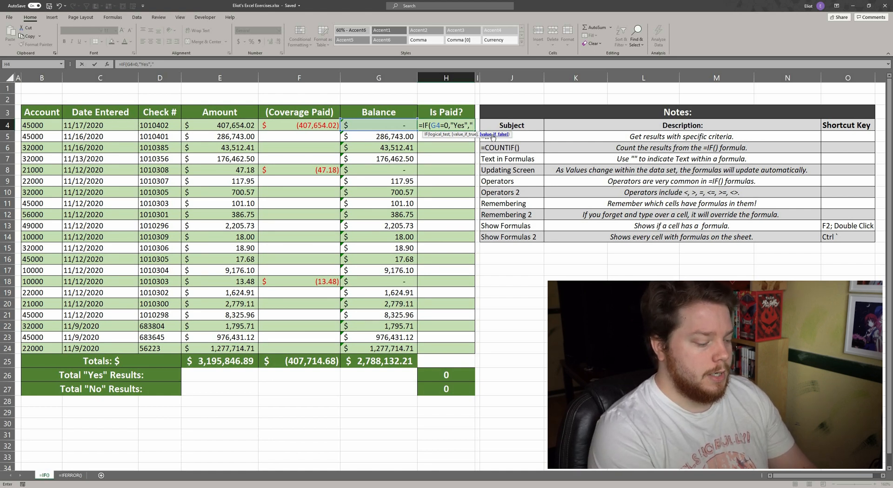
pyautogui.write('No')
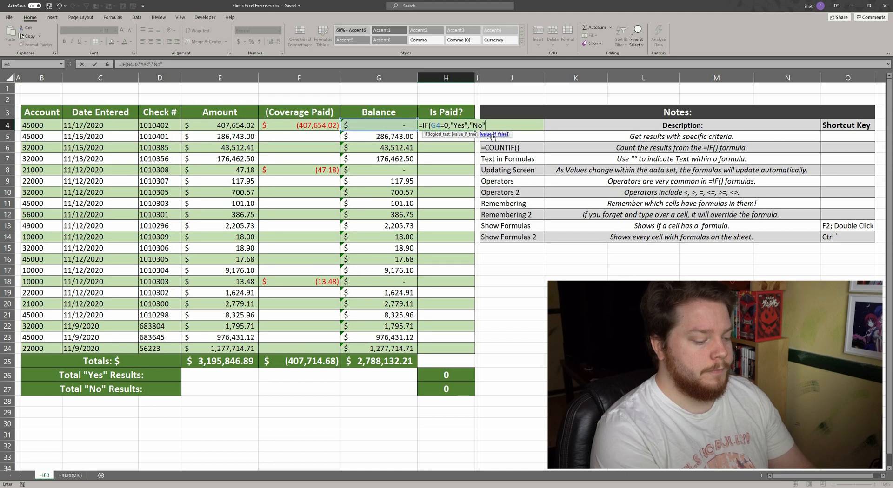
pyautogui.write('")')
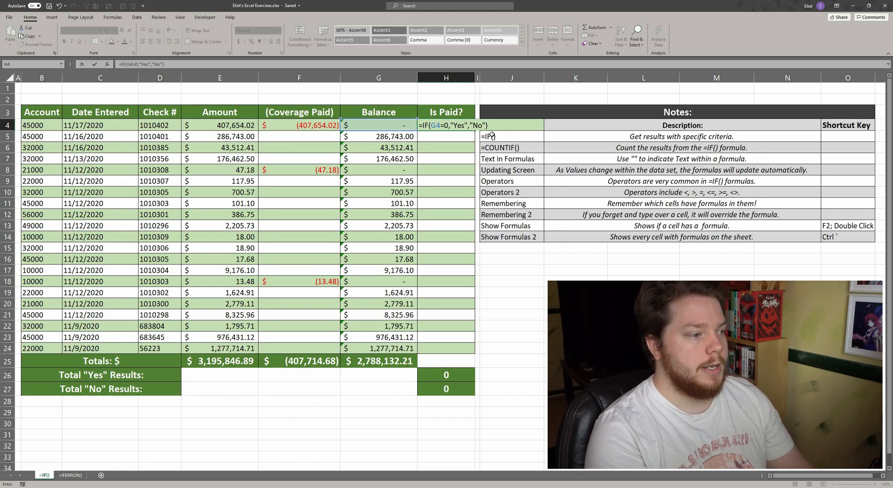
pyautogui.press('Return')
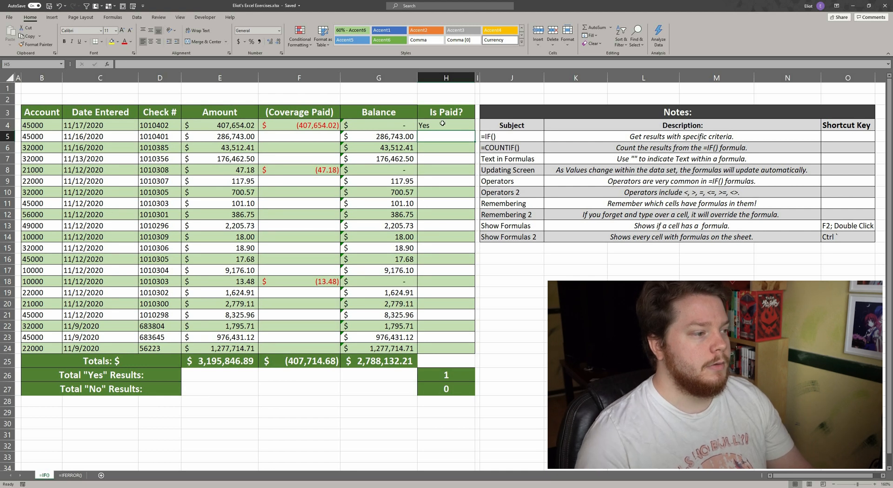
pyautogui.click(442, 124)
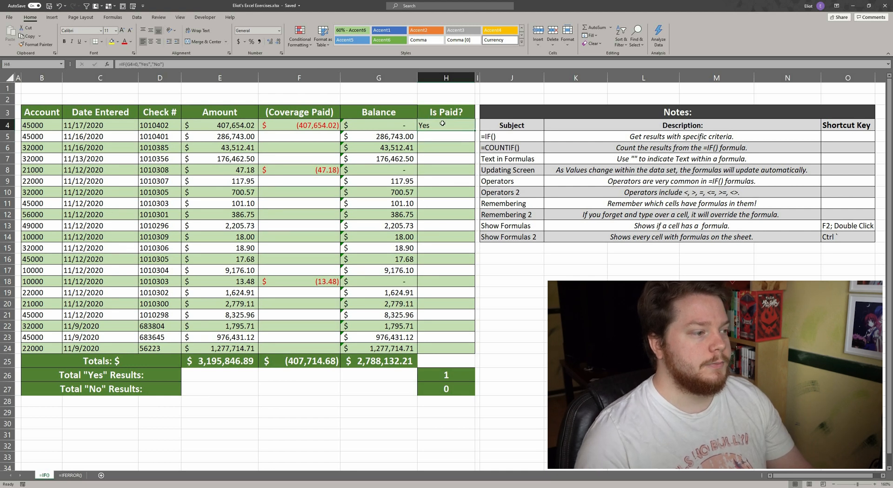
pyautogui.click(393, 121)
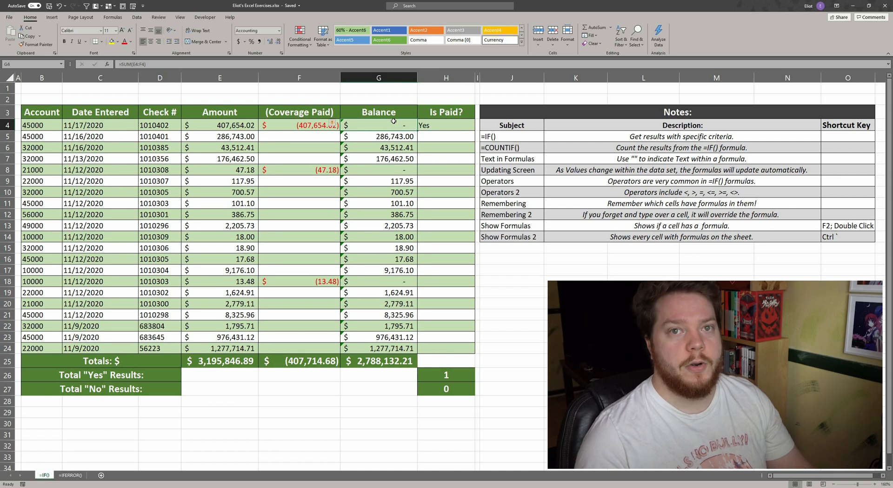
# Fill the IF formula from the first Is Paid? cell down through the last account row.
pyautogui.click(309, 125)
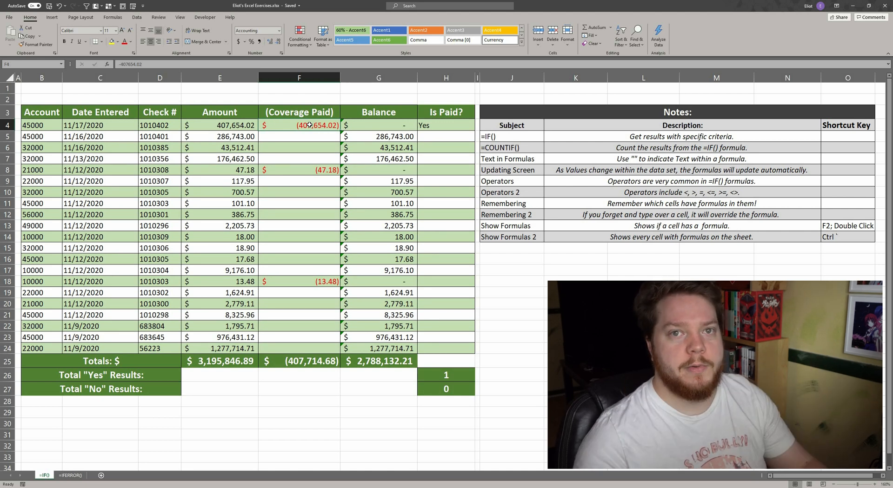
pyautogui.click(444, 129)
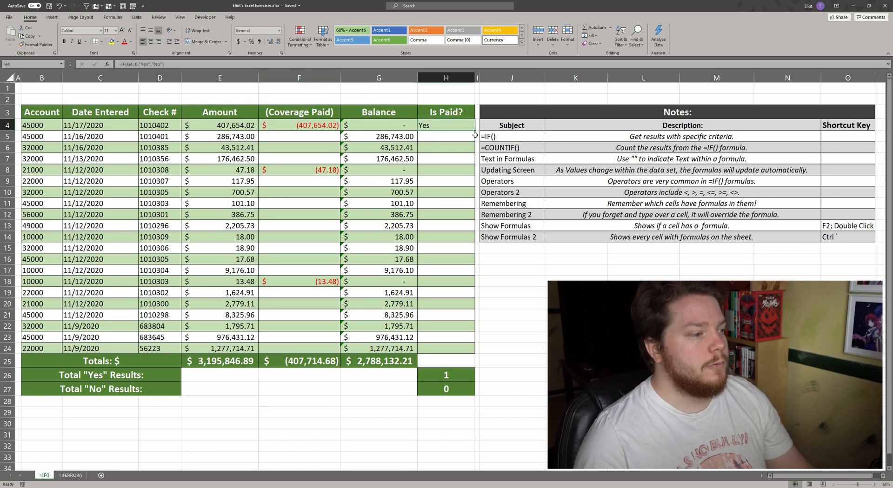
pyautogui.moveTo(475, 131); pyautogui.dragTo(461, 353)
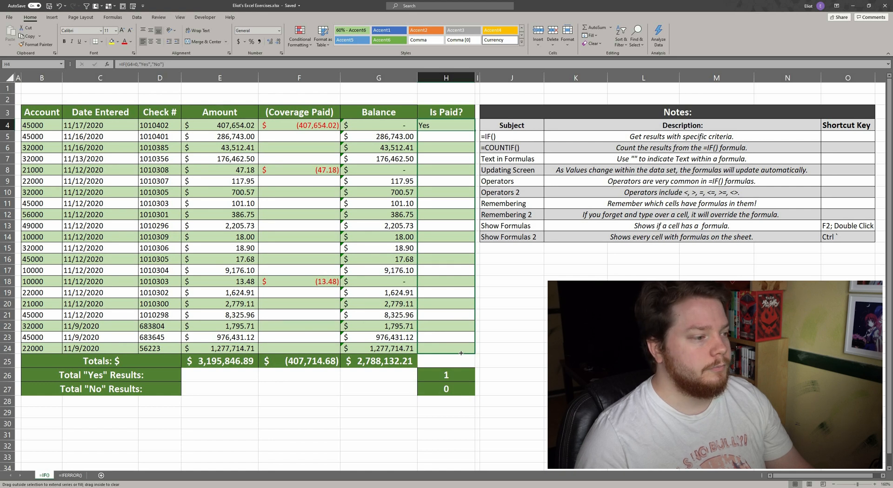
pyautogui.moveTo(460, 354); pyautogui.dragTo(461, 351)
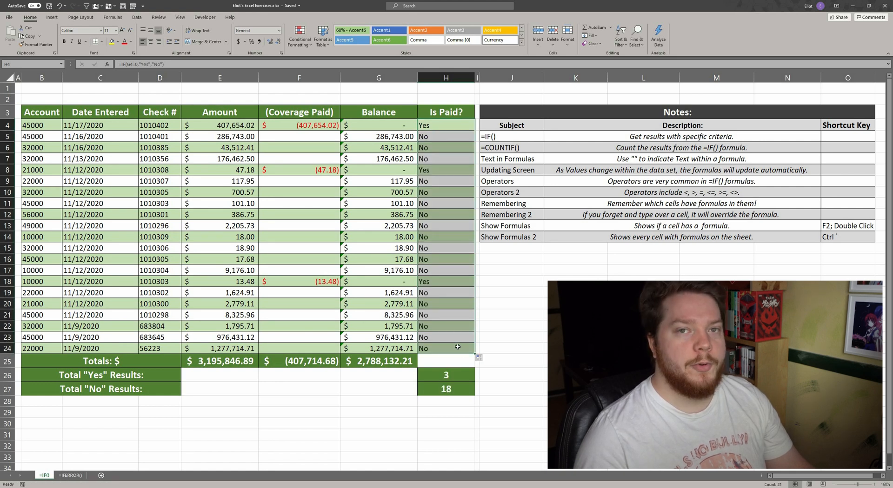
# Inspect the copied IF formulas in the first few Is Paid? cells to see which Balance cell each references.
pyautogui.click(438, 127)
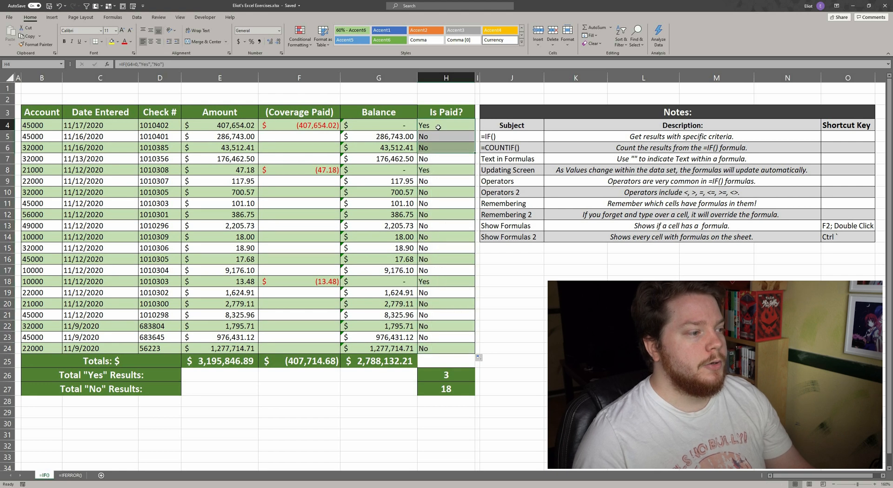
pyautogui.click(130, 64)
pyautogui.doubleClick(129, 64)
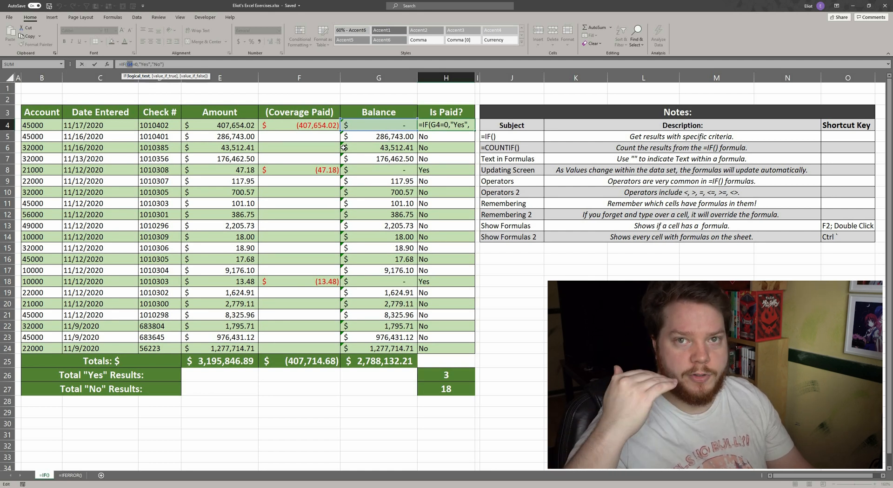
pyautogui.press('Escape')
pyautogui.doubleClick(430, 137)
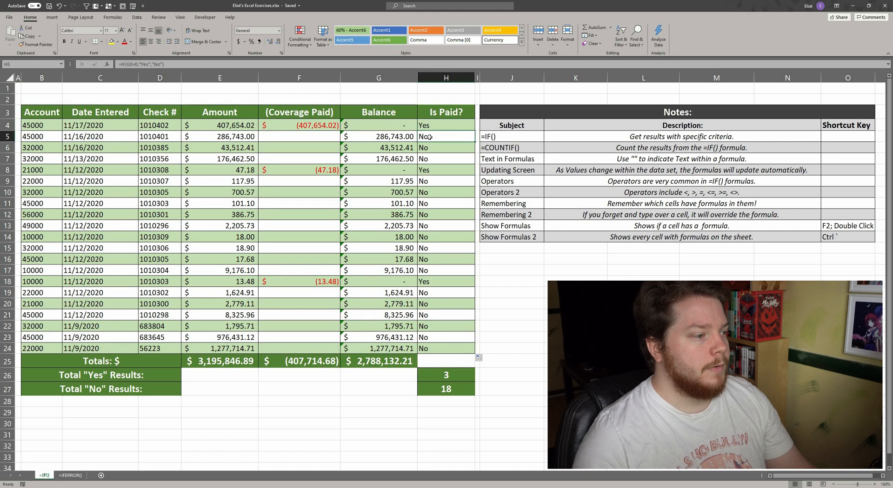
pyautogui.press('Escape')
pyautogui.doubleClick(437, 152)
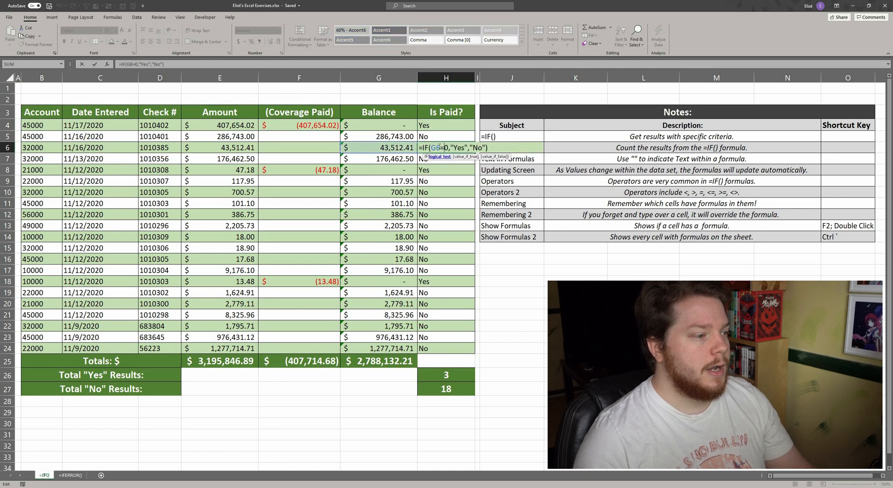
pyautogui.press('Escape')
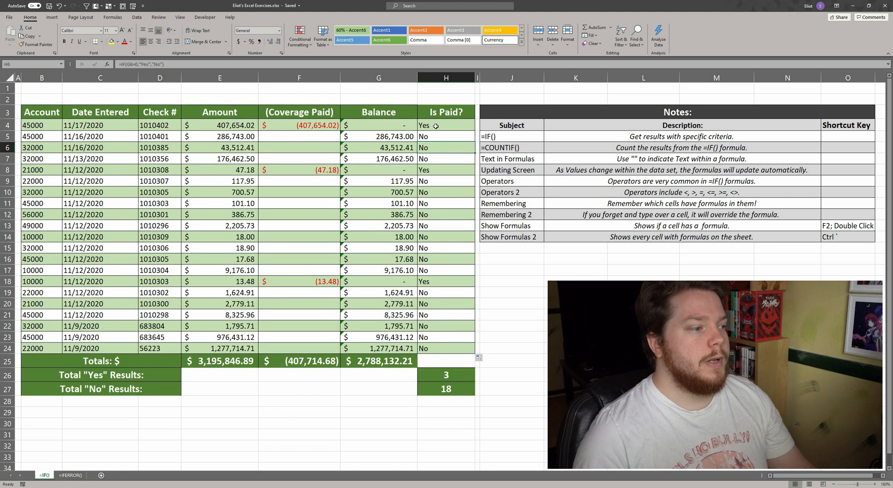
# Compare the Is Paid? results against the Coverage Paid and Balance values across the table.
pyautogui.click(433, 282)
pyautogui.moveTo(437, 181); pyautogui.dragTo(442, 261)
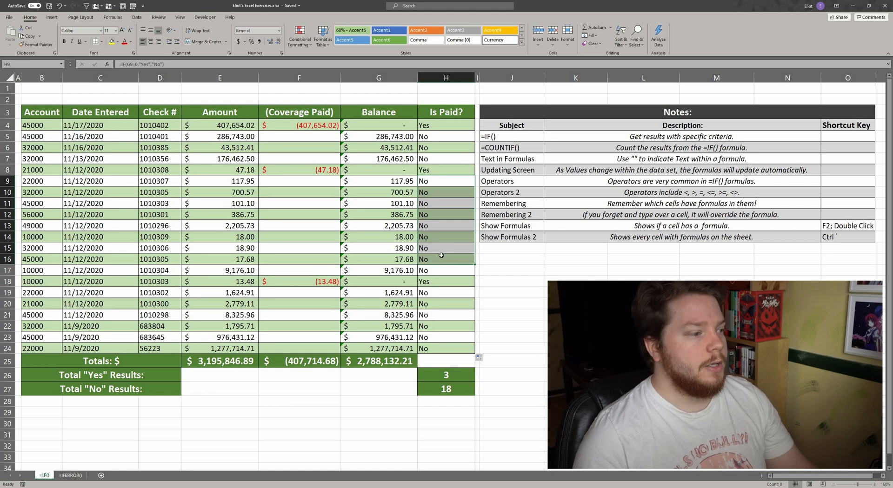
pyautogui.click(519, 272)
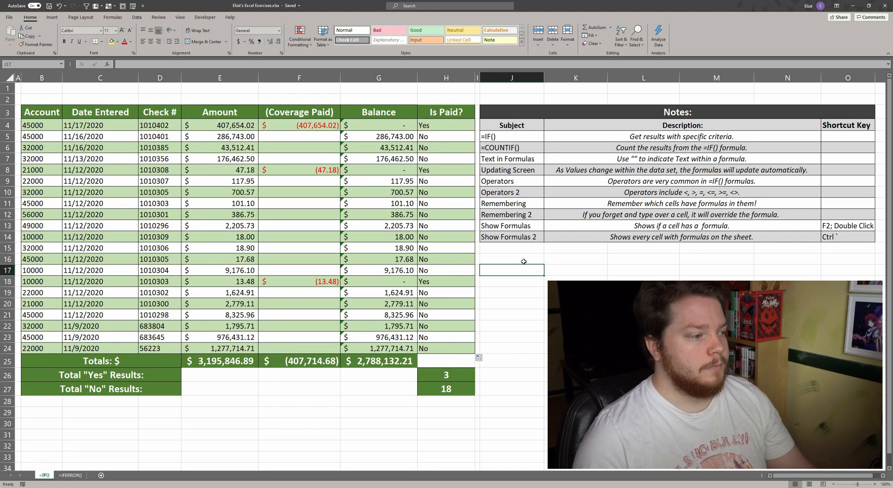
pyautogui.click(333, 137)
pyautogui.moveTo(332, 188); pyautogui.dragTo(324, 342)
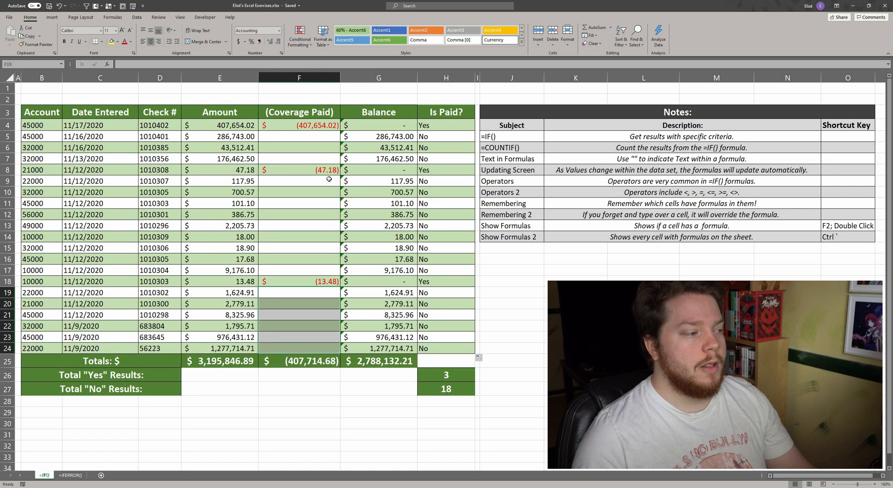
pyautogui.moveTo(328, 179); pyautogui.dragTo(329, 270)
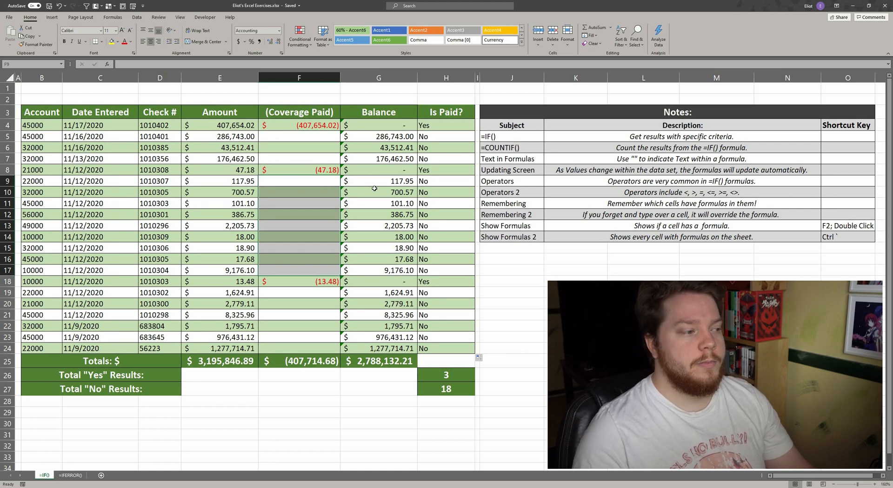
pyautogui.moveTo(378, 181); pyautogui.dragTo(380, 276)
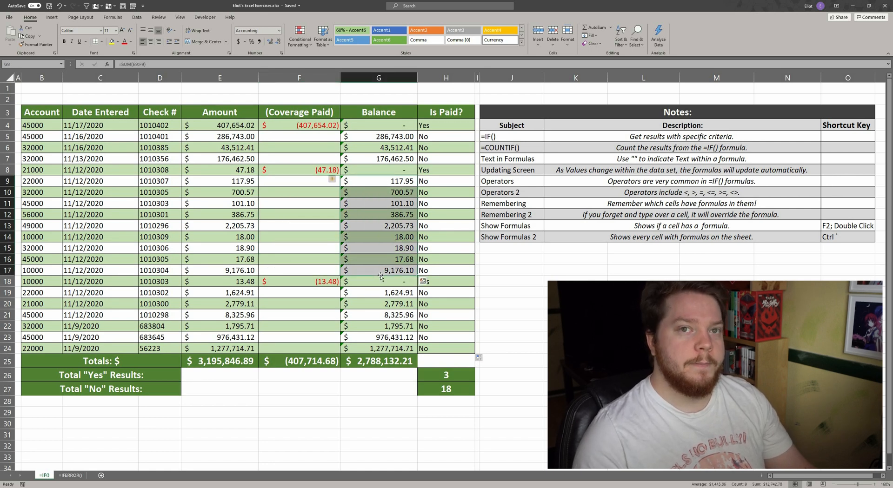
pyautogui.moveTo(451, 184); pyautogui.dragTo(443, 270)
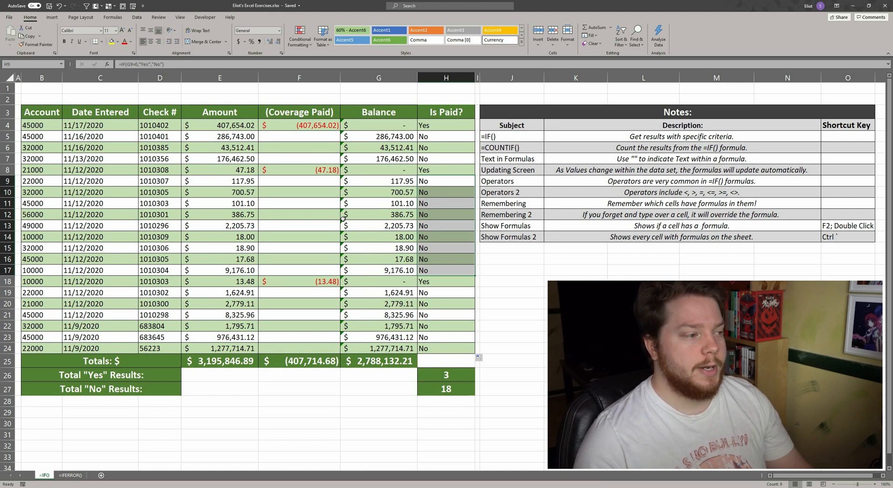
pyautogui.click(458, 157)
pyautogui.moveTo(438, 124); pyautogui.dragTo(442, 162)
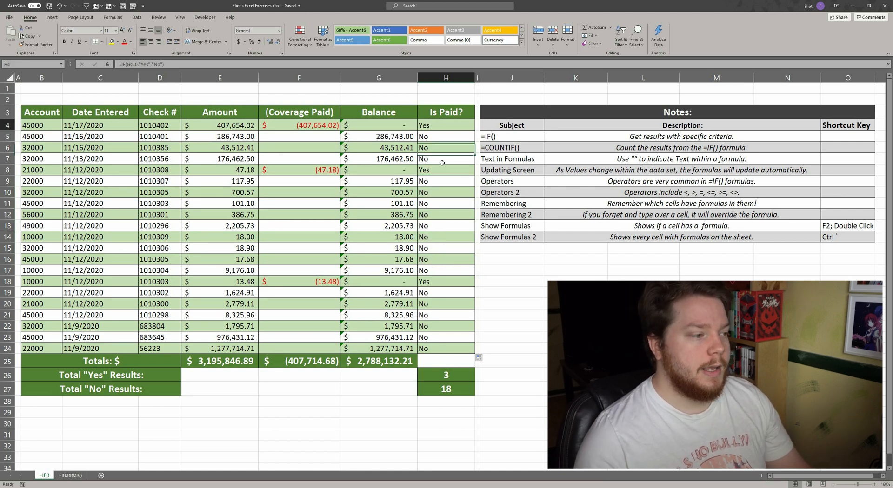
pyautogui.click(442, 162)
pyautogui.click(436, 282)
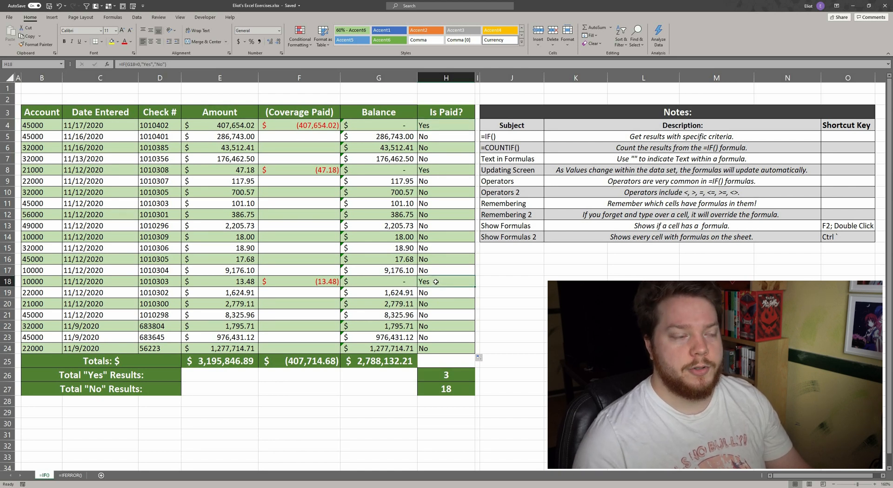
pyautogui.click(432, 113)
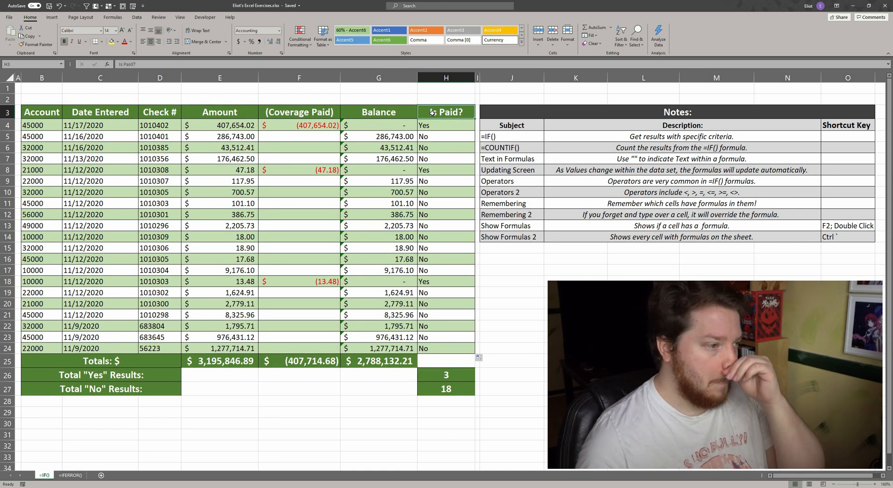
# Examine the COUNTIF formulas in the Total "Yes" and Total "No" result cells.
pyautogui.click(522, 147)
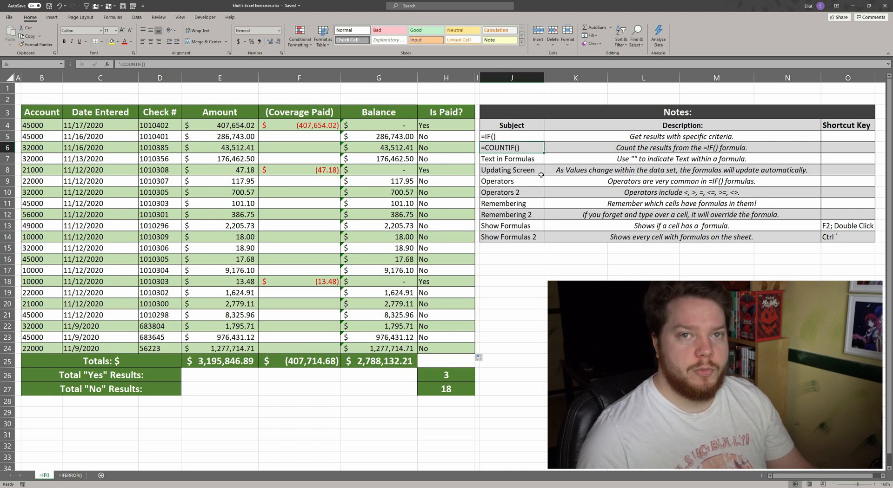
pyautogui.click(445, 376)
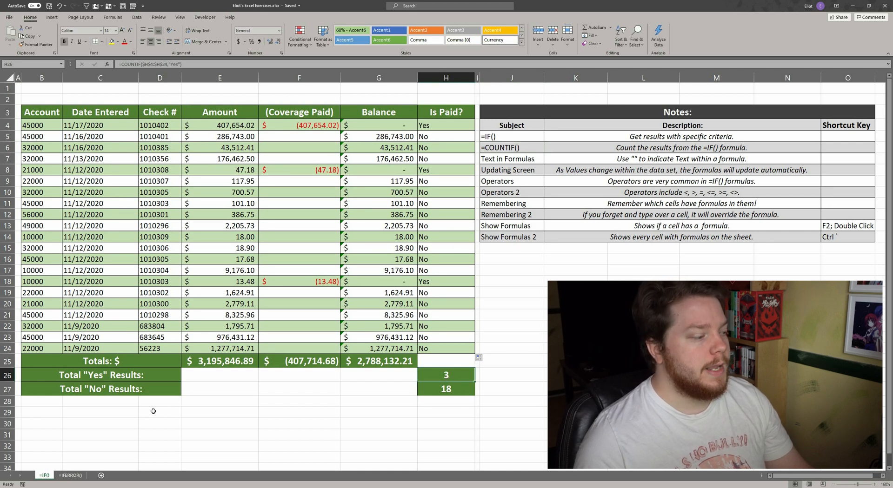
pyautogui.click(107, 380)
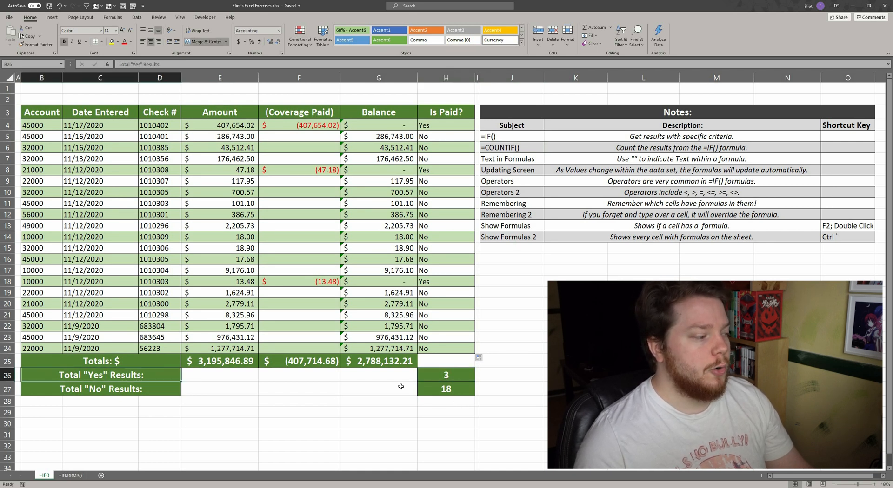
pyautogui.click(465, 379)
pyautogui.click(172, 389)
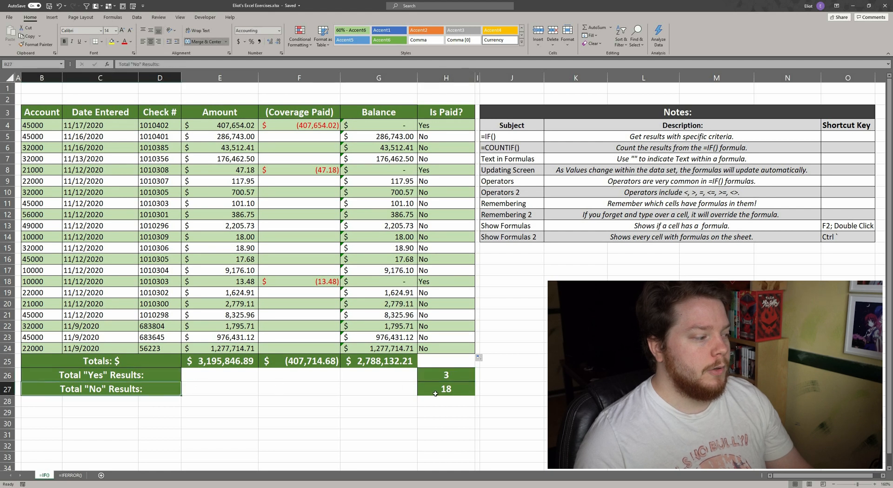
pyautogui.click(436, 393)
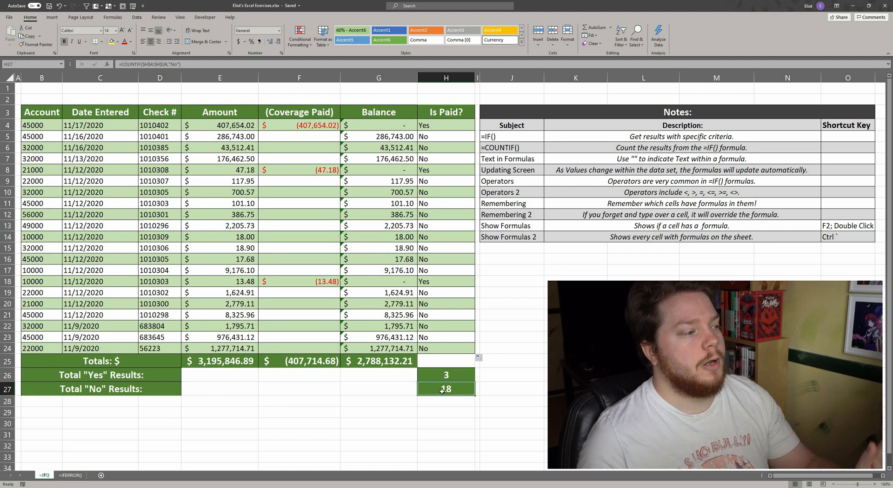
# Examine the Coverage Paid column and its total.
pyautogui.moveTo(310, 125); pyautogui.dragTo(291, 348)
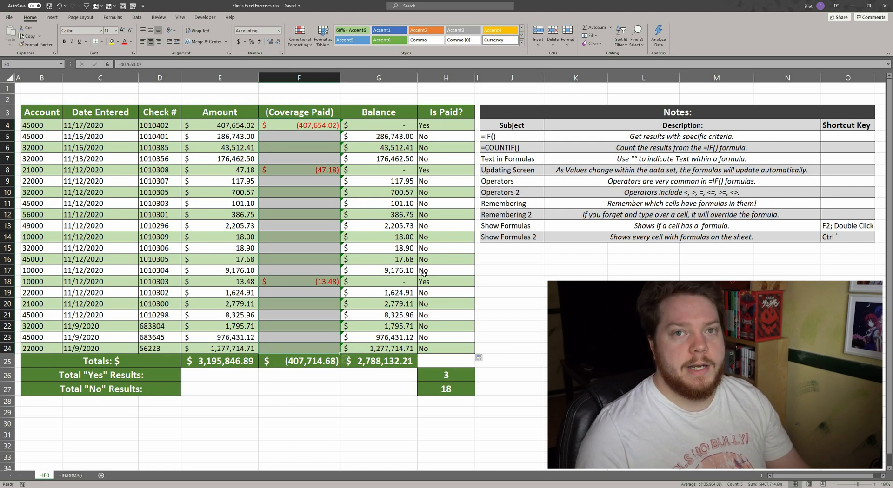
pyautogui.click(441, 365)
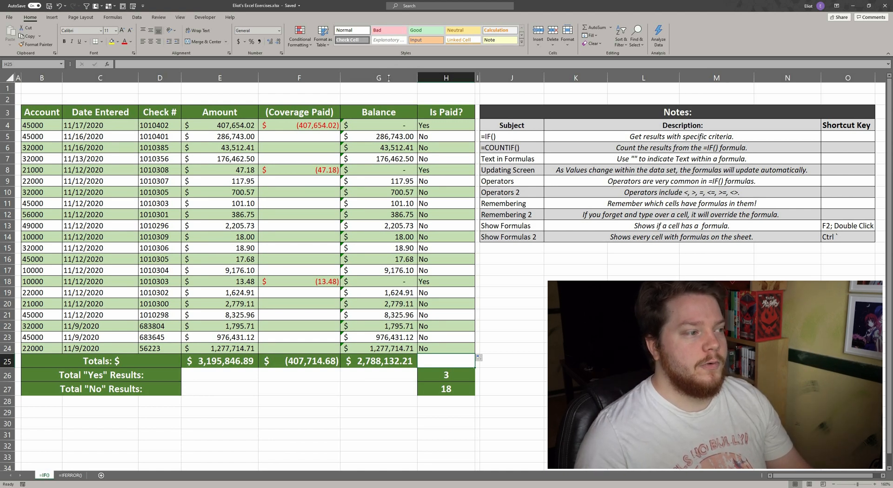
pyautogui.moveTo(391, 69); pyautogui.dragTo(389, 107)
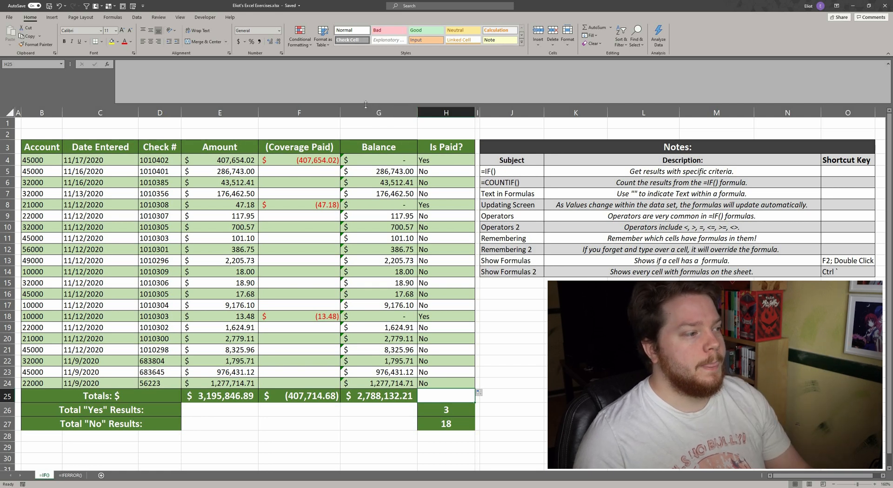
pyautogui.moveTo(366, 104); pyautogui.dragTo(370, 72)
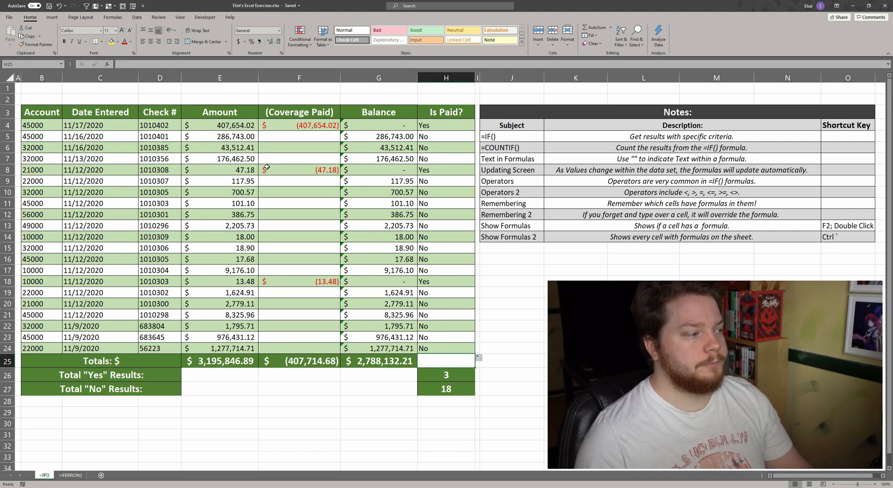
pyautogui.click(298, 349)
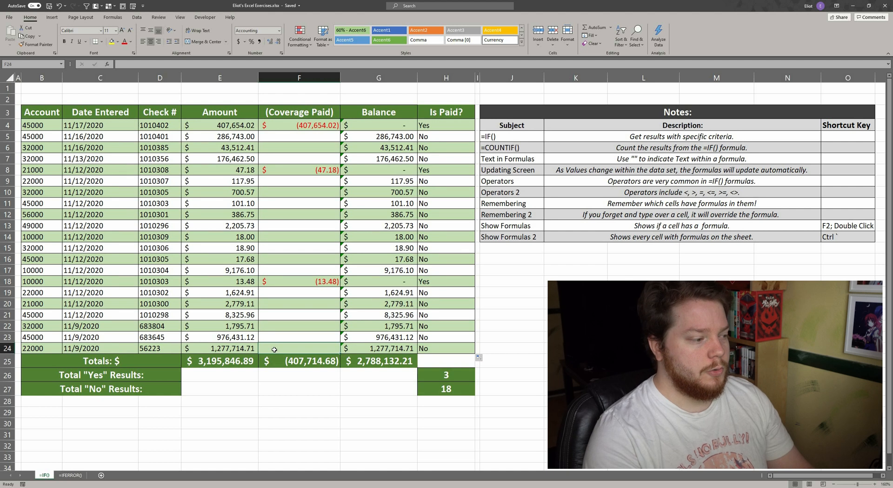
pyautogui.write('-')
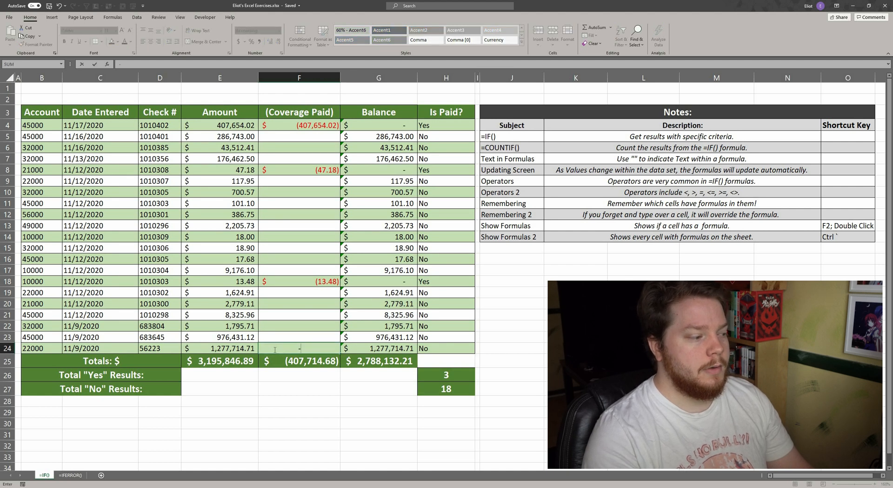
pyautogui.write('1277')
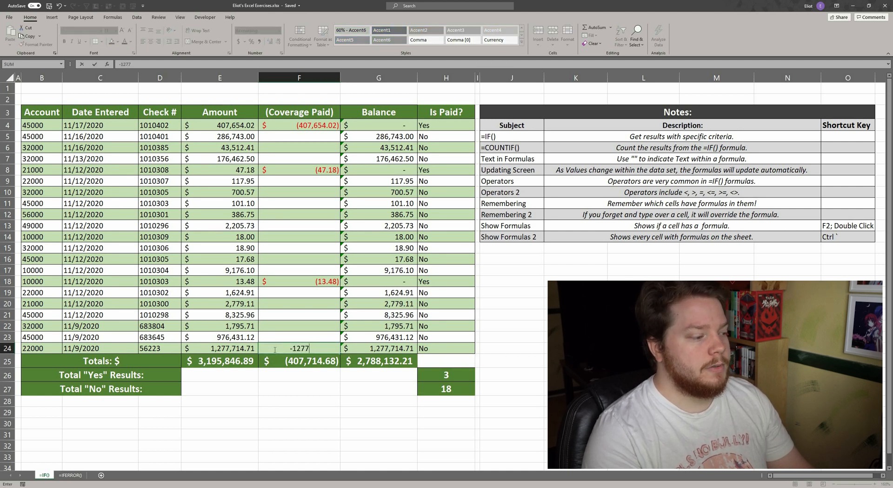
pyautogui.write('714.71')
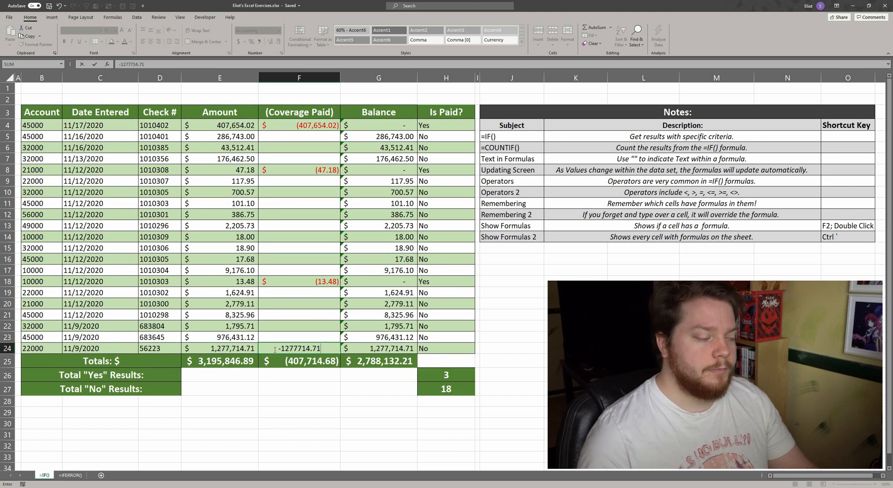
pyautogui.press('Escape')
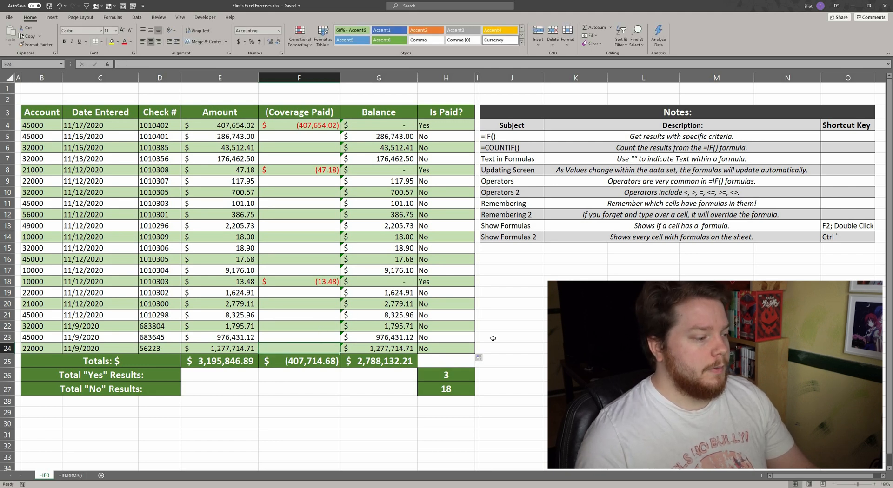
# Highlight the Total "Yes" and Total "No" result cells with a yellow fill.
pyautogui.click(401, 350)
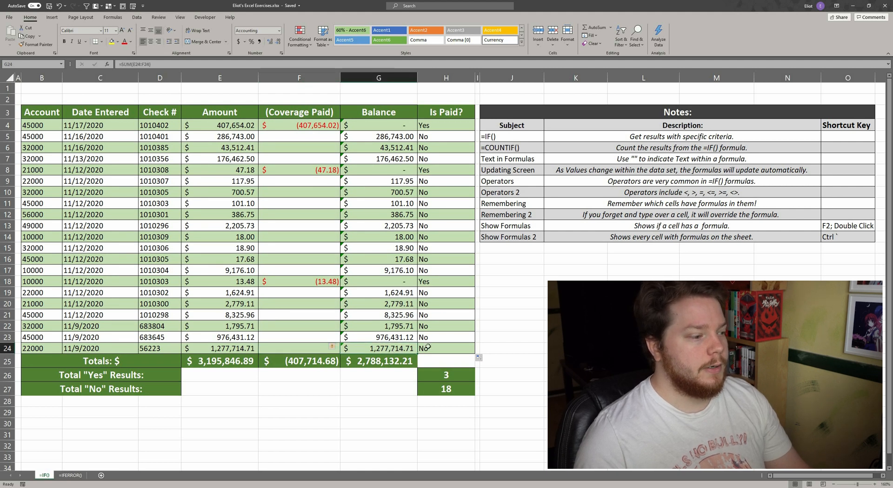
pyautogui.keyDown('ctrl'); pyautogui.click(439, 350); pyautogui.keyUp('ctrl')
pyautogui.keyDown('ctrl'); pyautogui.click(453, 375); pyautogui.keyUp('ctrl')
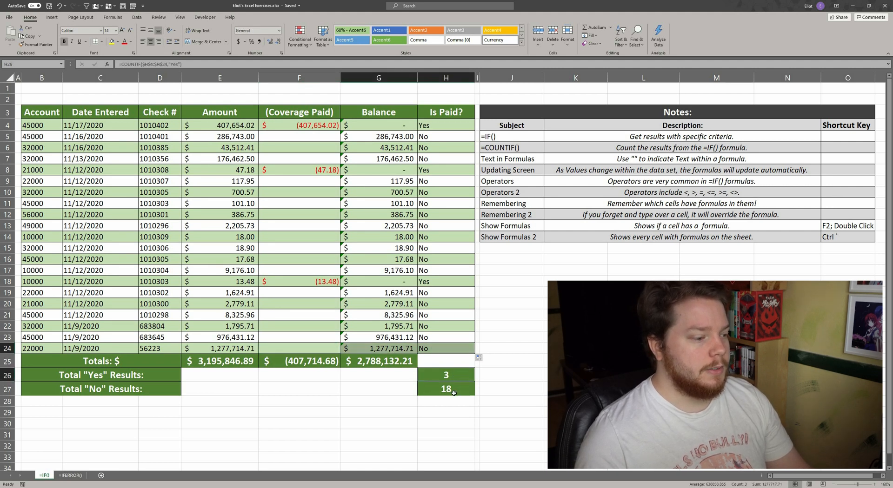
pyautogui.keyDown('ctrl'); pyautogui.click(454, 391); pyautogui.keyUp('ctrl')
pyautogui.click(112, 41)
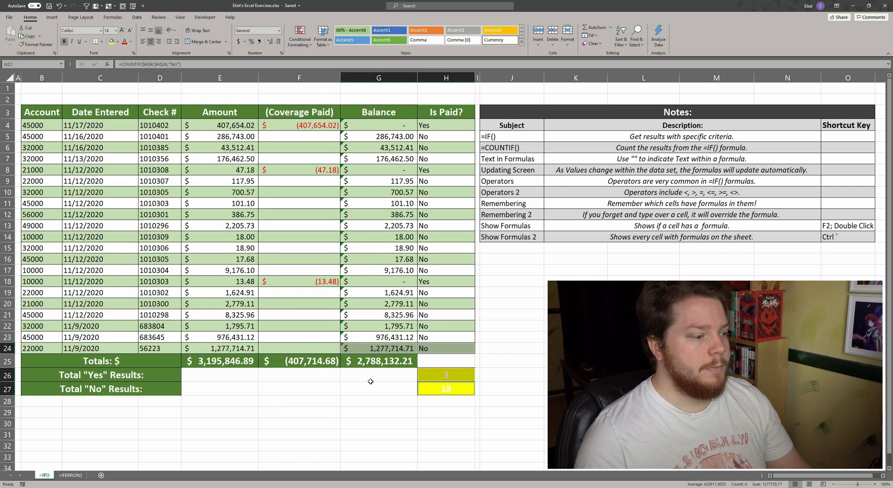
# Set the font colour of the Total "Yes" and Total "No" result cells to black.
pyautogui.click(131, 41)
pyautogui.click(130, 71)
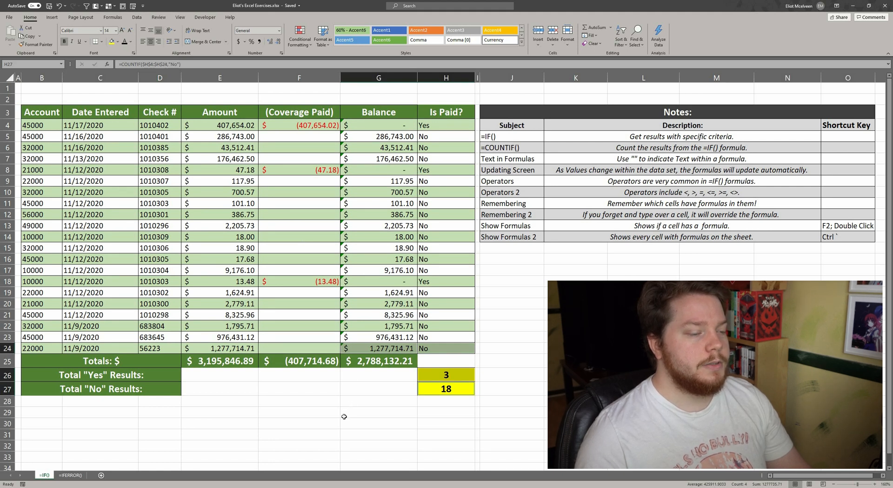
# Enter -1277714.71 as the Coverage Paid value in the last table row.
pyautogui.click(326, 348)
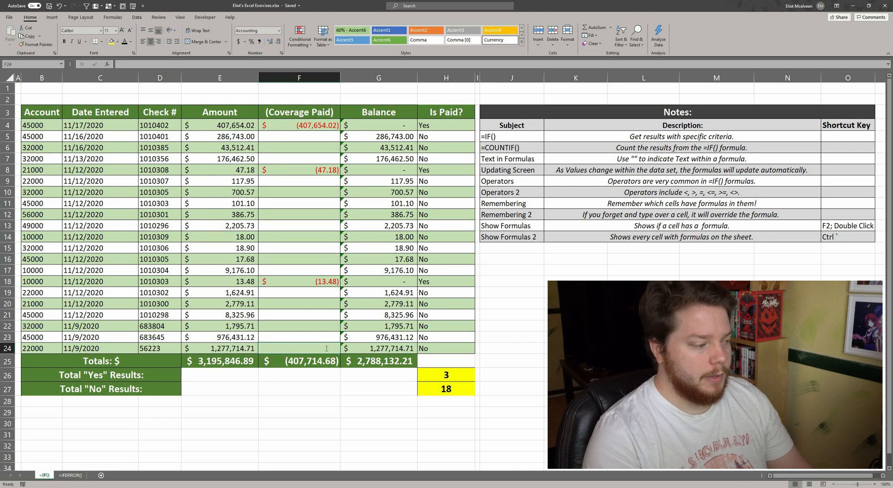
pyautogui.write('-12')
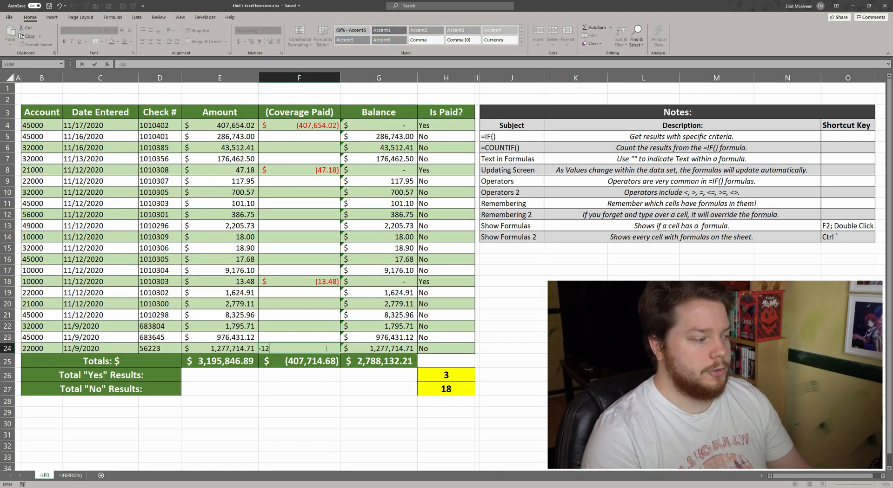
pyautogui.write('77714.71')
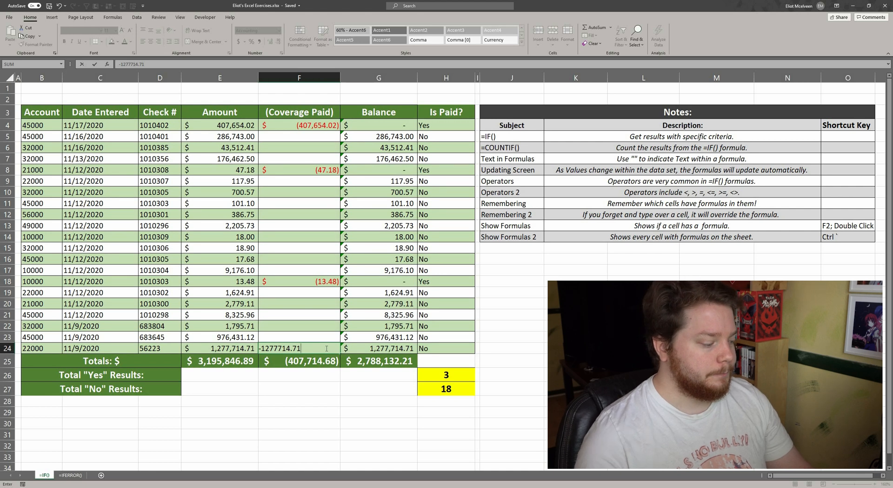
pyautogui.press('Tab')
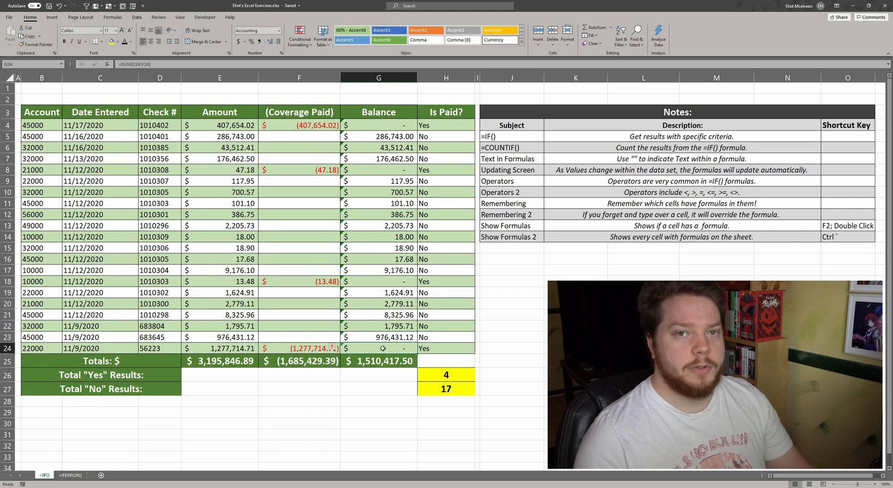
# Examine the last row's Balance and Is Paid? formula and the COUNTIF result cells.
pyautogui.click(435, 348)
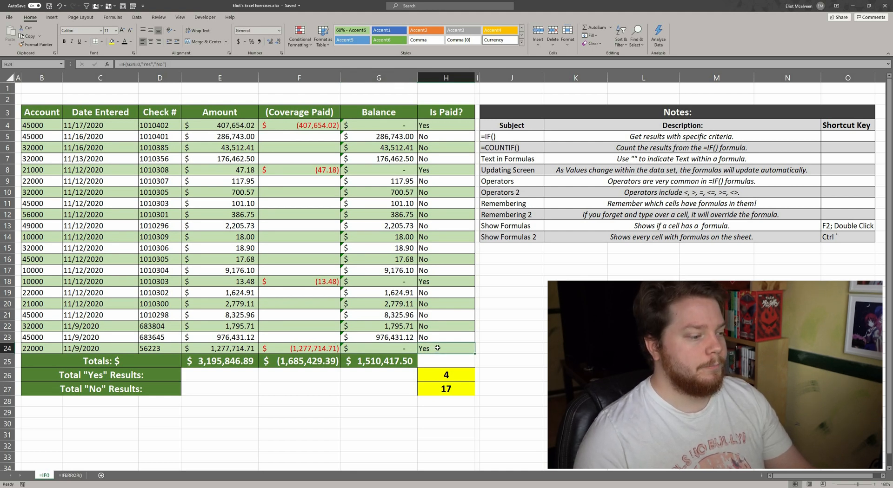
pyautogui.click(395, 346)
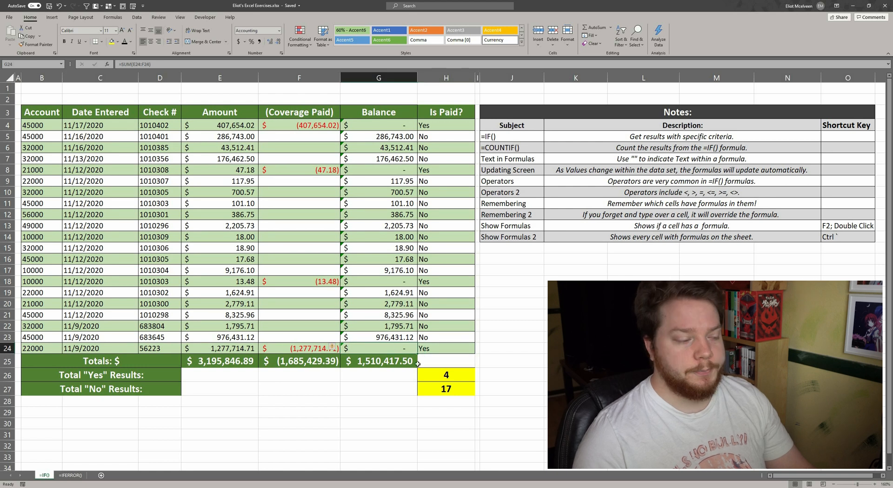
pyautogui.click(430, 349)
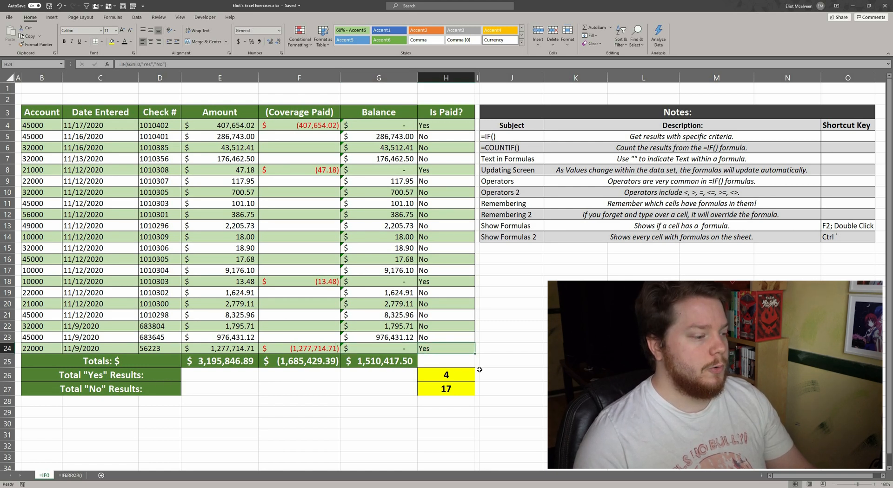
pyautogui.click(456, 375)
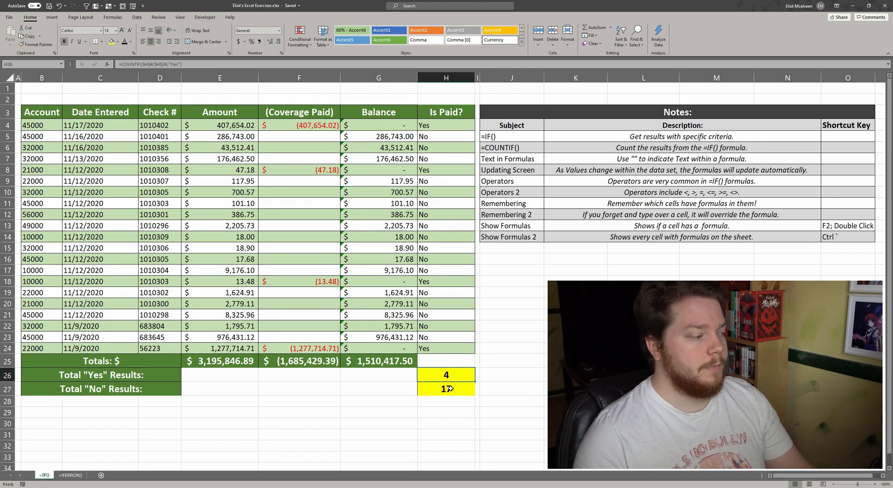
pyautogui.click(464, 393)
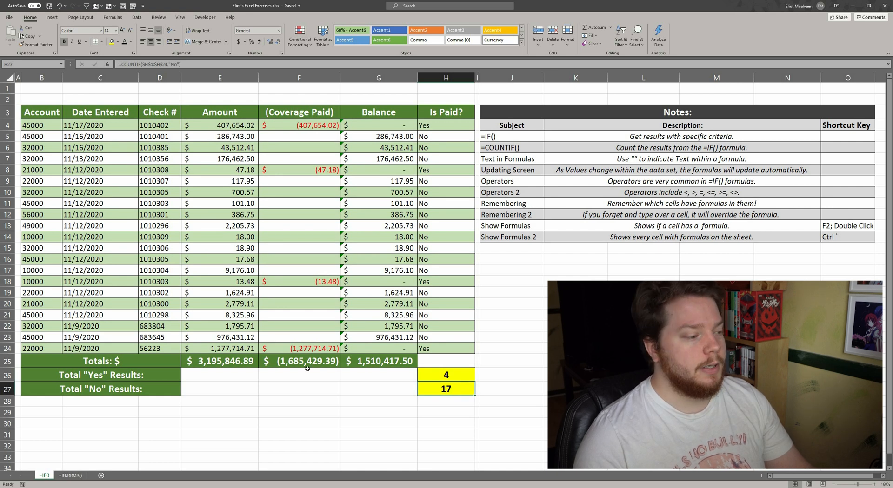
pyautogui.click(312, 350)
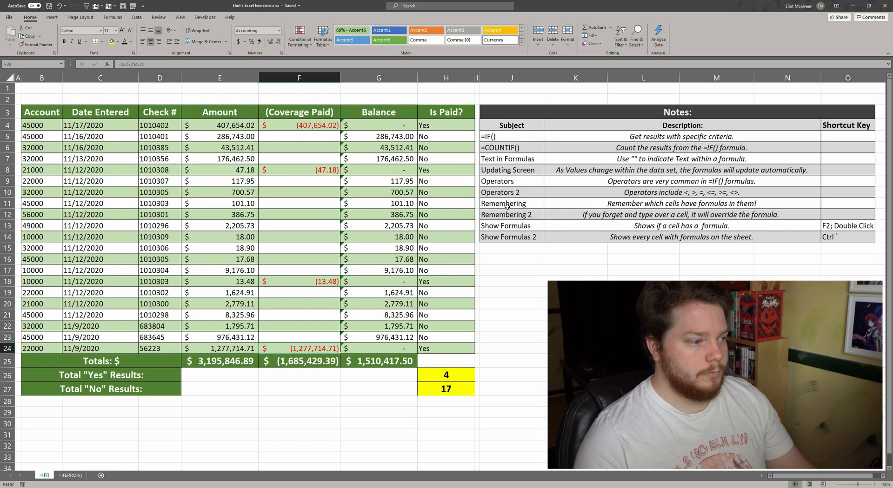
pyautogui.click(438, 125)
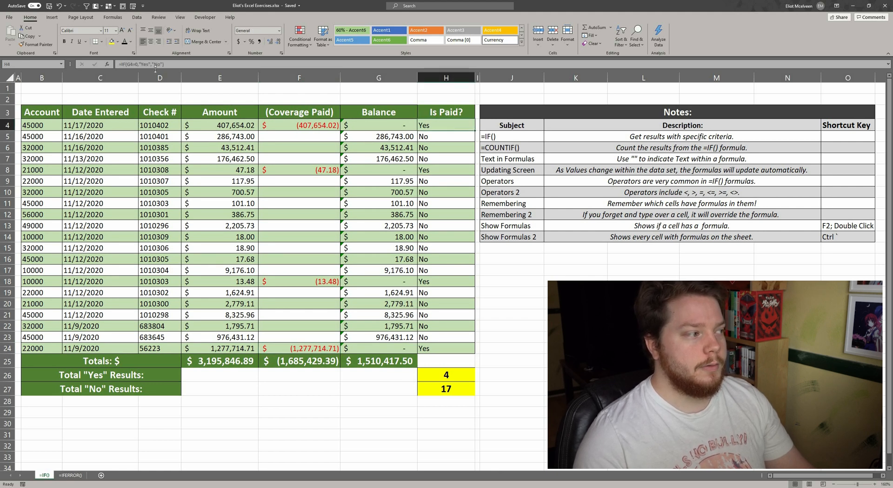
# Open the first Is Paid? cell's IF formula for editing and confirm it without changes.
pyautogui.click(134, 64)
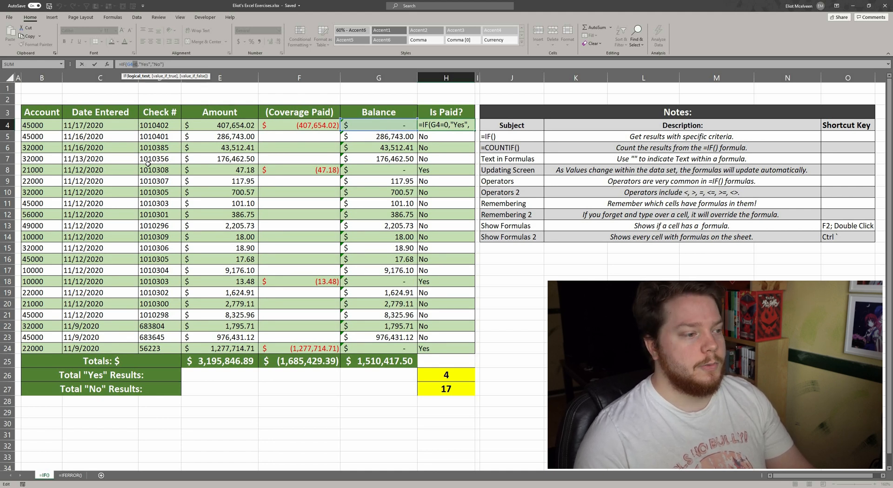
pyautogui.hotkey('ctrl', 'Return')
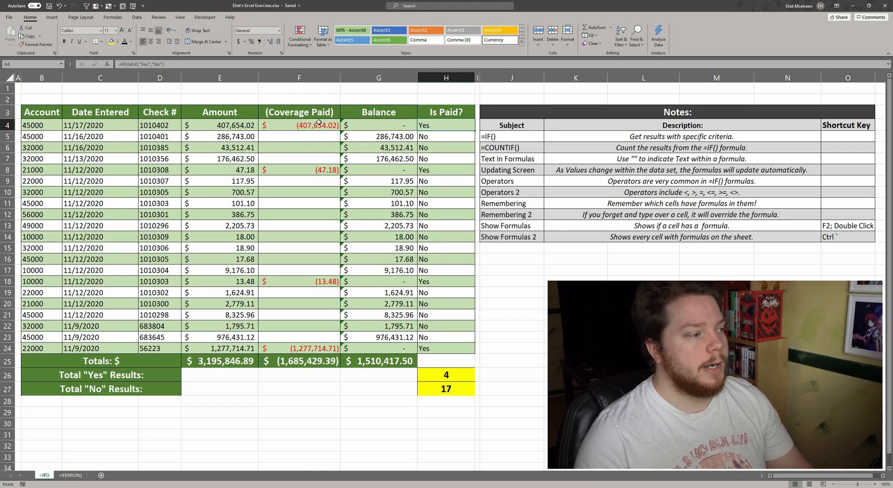
pyautogui.click(327, 171)
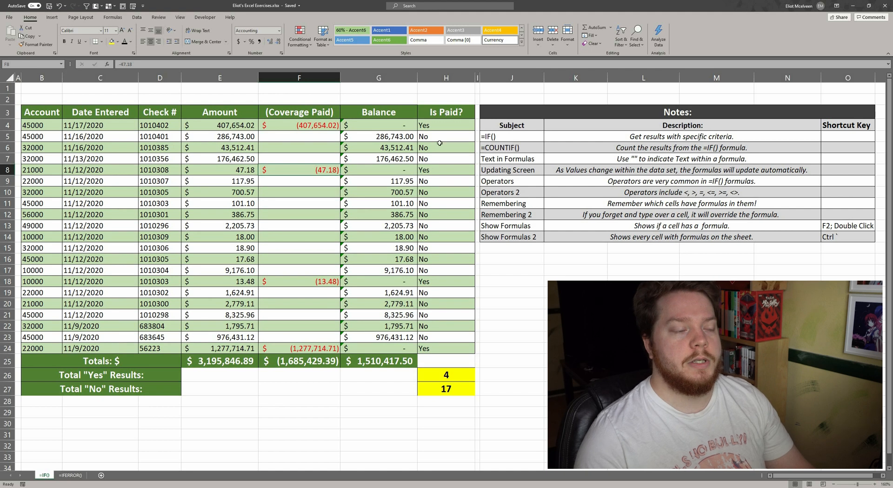
pyautogui.click(444, 130)
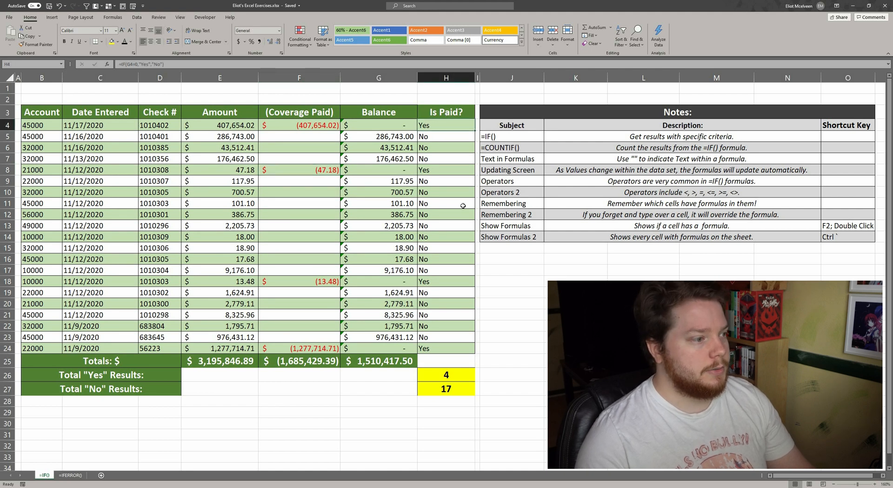
pyautogui.press('F2')
pyautogui.press('Return')
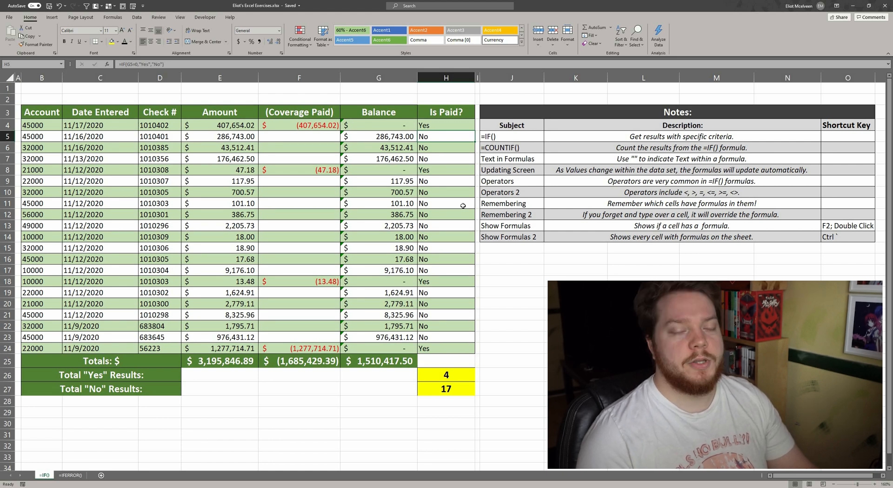
# Inspect the COUNTIF result cells, the Is Paid? range and the first Is Paid? cell's contents.
pyautogui.click(452, 376)
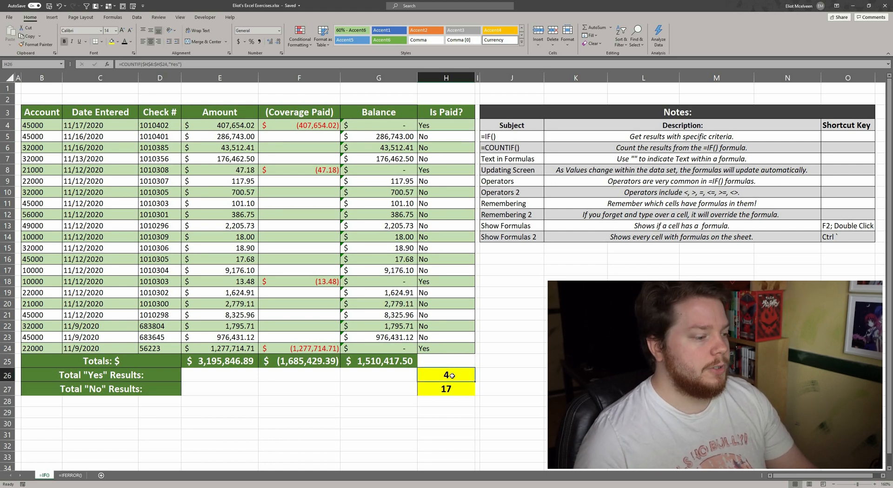
pyautogui.click(452, 391)
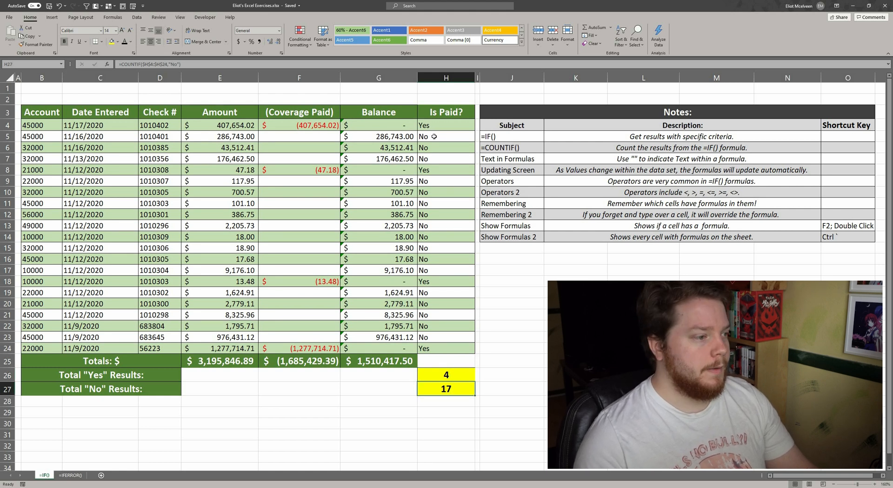
pyautogui.moveTo(434, 137); pyautogui.dragTo(437, 350)
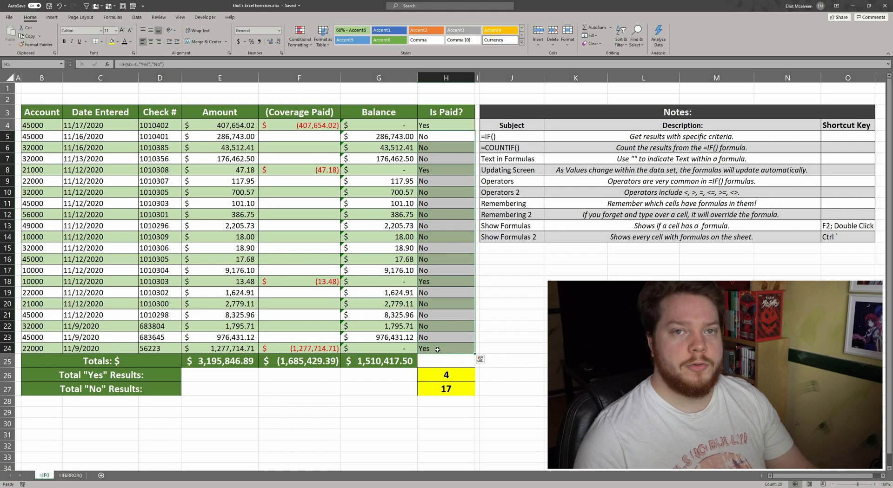
pyautogui.click(485, 329)
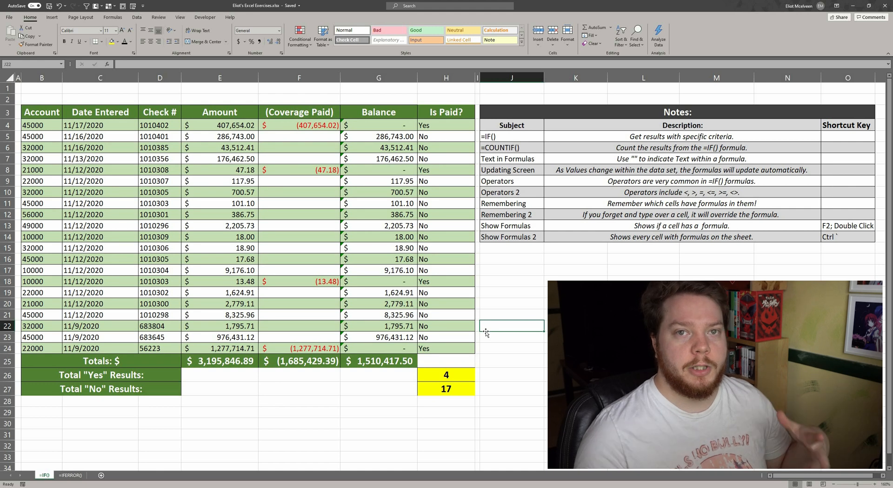
pyautogui.click(433, 125)
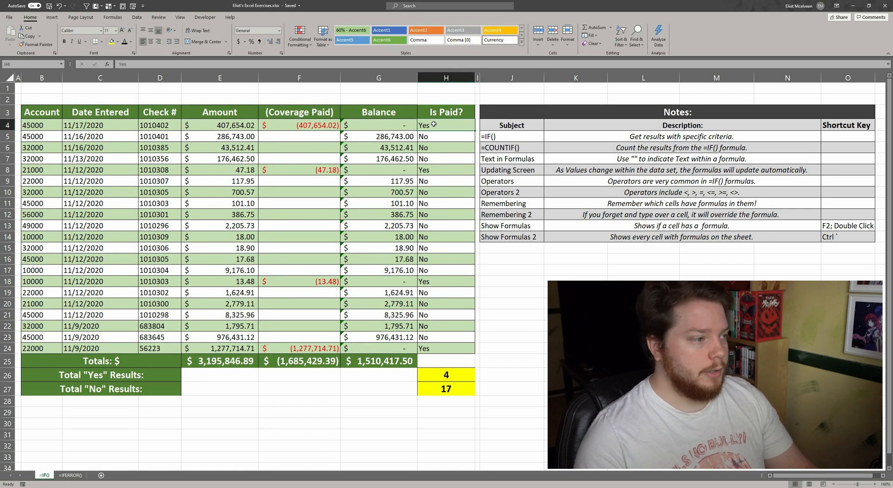
pyautogui.doubleClick(122, 64)
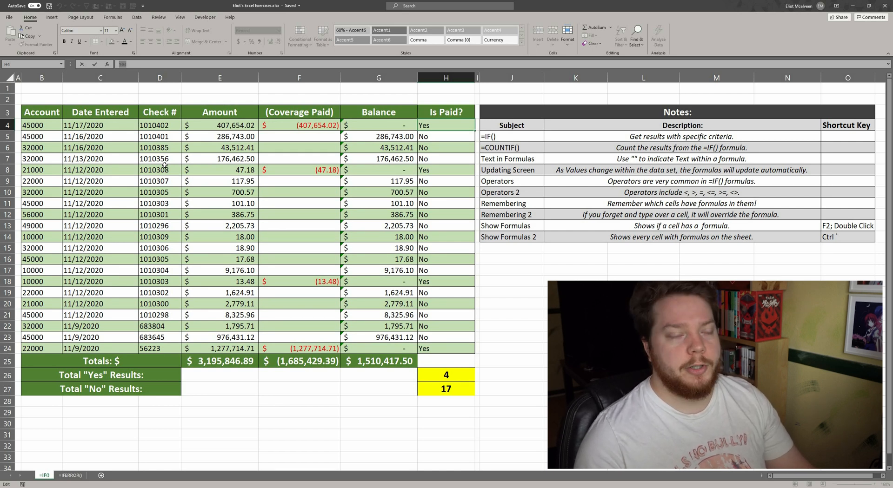
pyautogui.press('Escape')
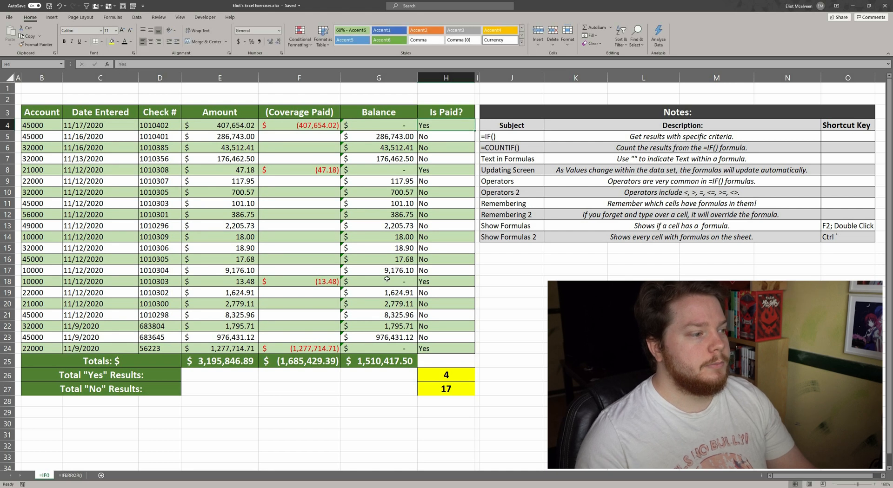
pyautogui.click(546, 304)
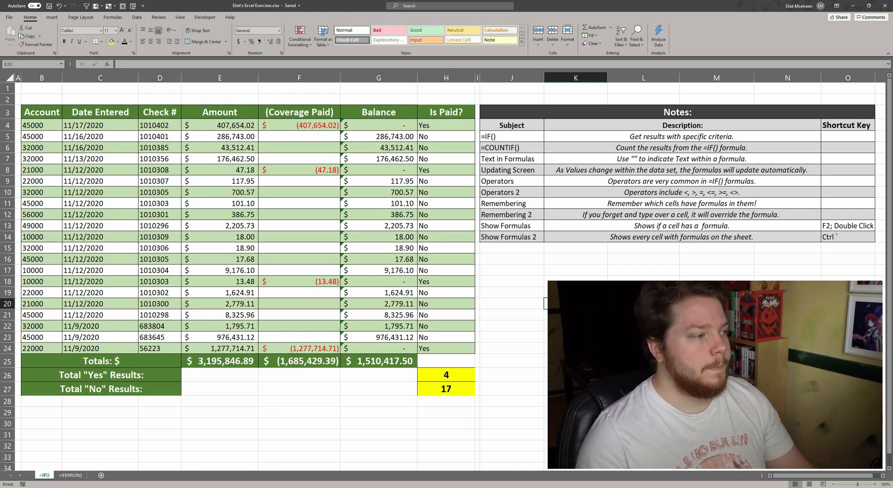
# Delete the first row's Coverage Paid value to test the overwritten Is Paid? cell, and undo the deletion.
pyautogui.click(324, 127)
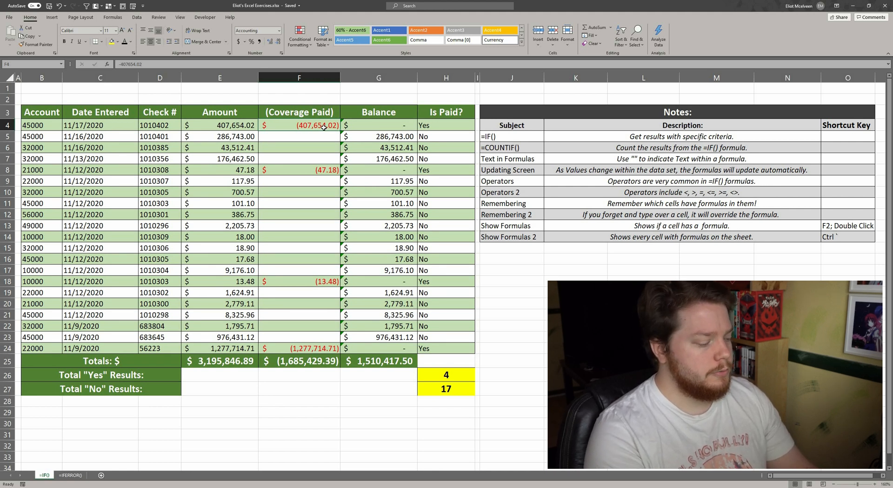
pyautogui.press('Delete')
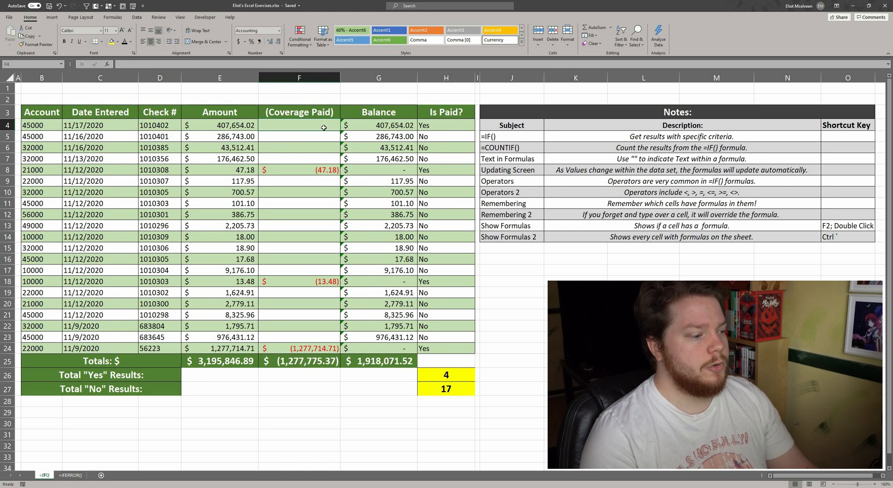
pyautogui.click(391, 132)
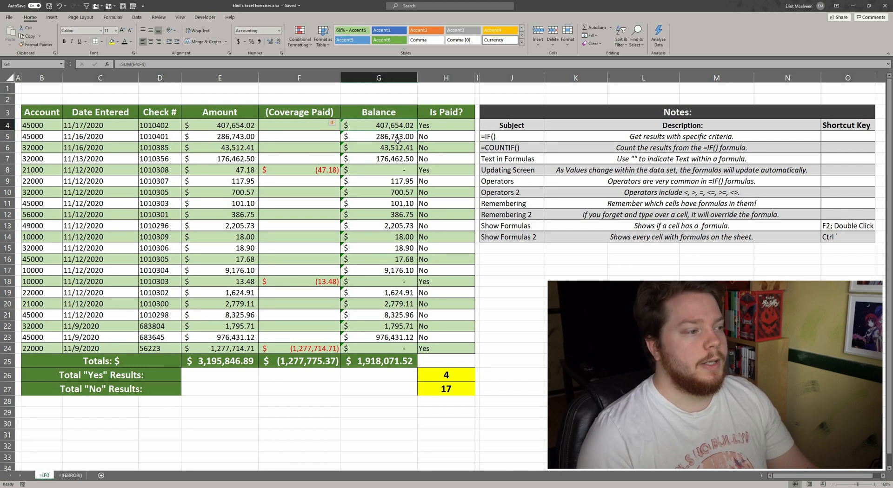
pyautogui.click(432, 126)
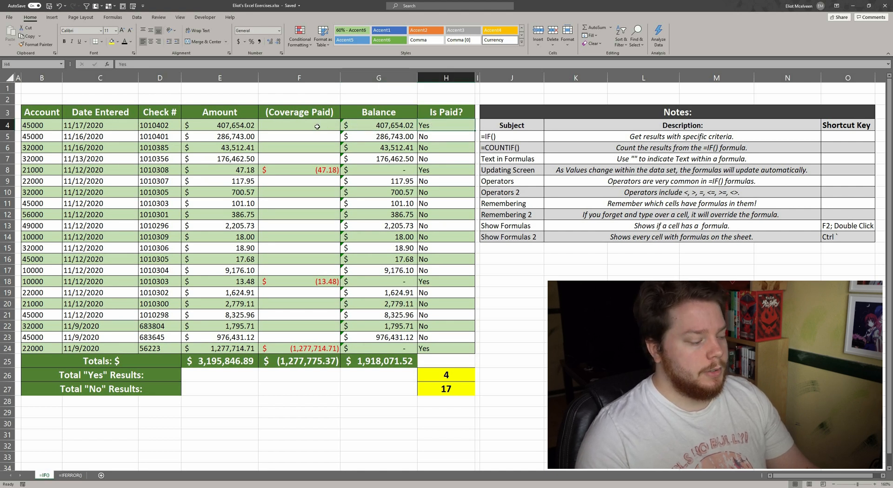
pyautogui.hotkey('ctrl', 'z')
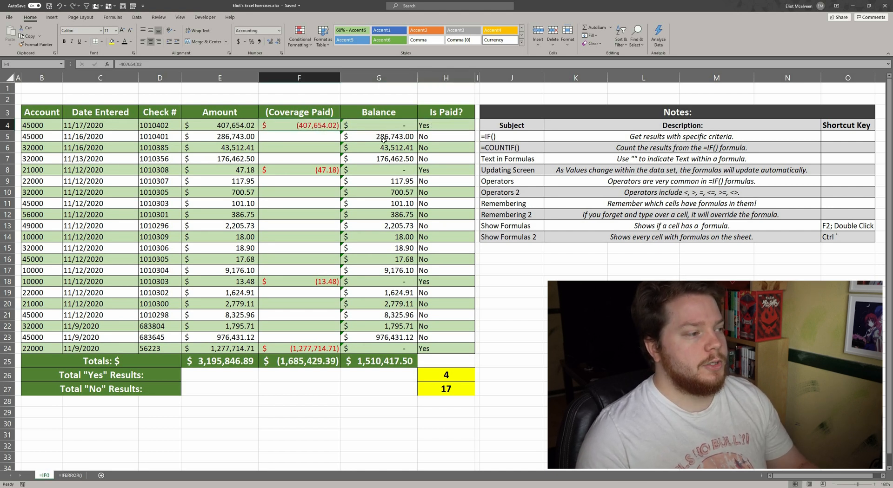
# Compare the contents of the first and second Is Paid? cells.
pyautogui.click(427, 127)
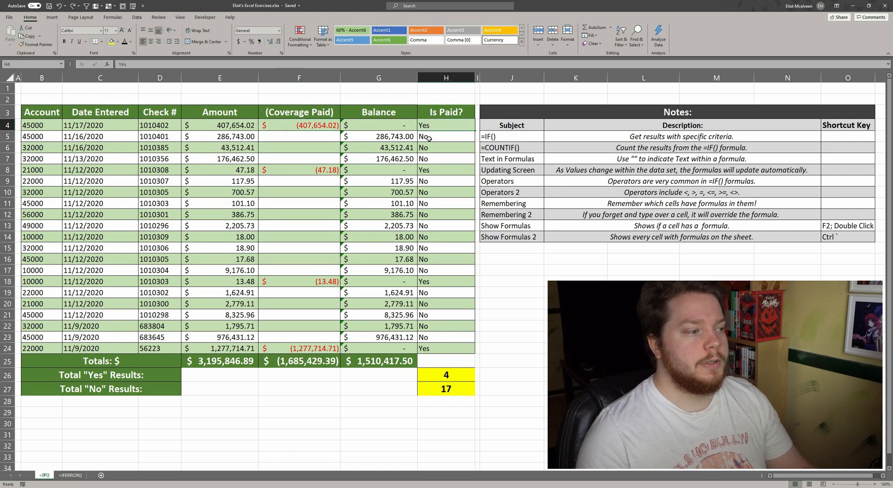
pyautogui.click(428, 138)
pyautogui.click(430, 127)
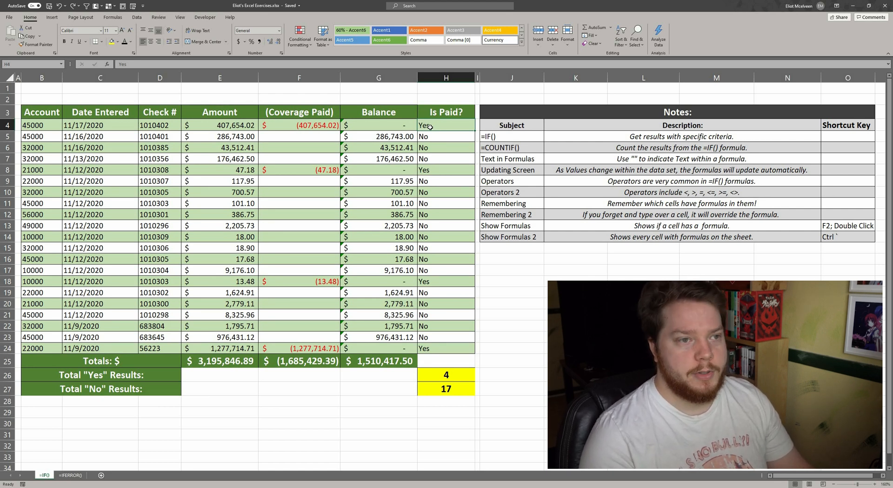
pyautogui.press('Down')
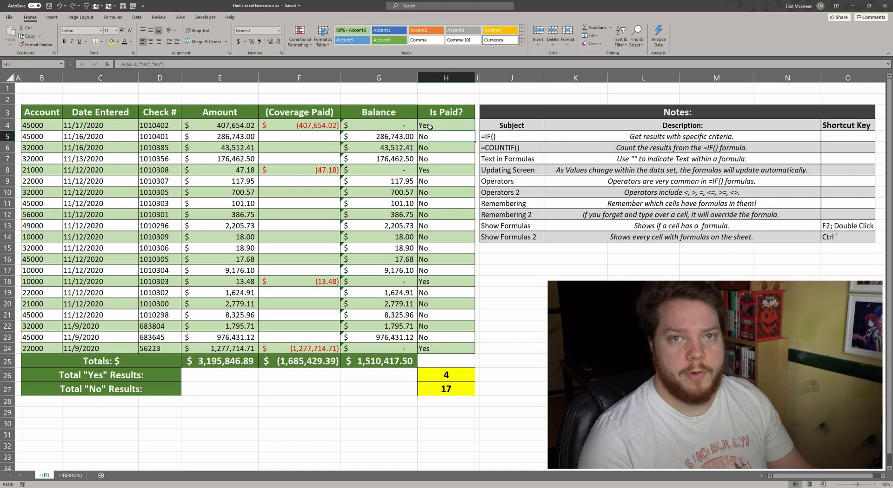
pyautogui.click(429, 127)
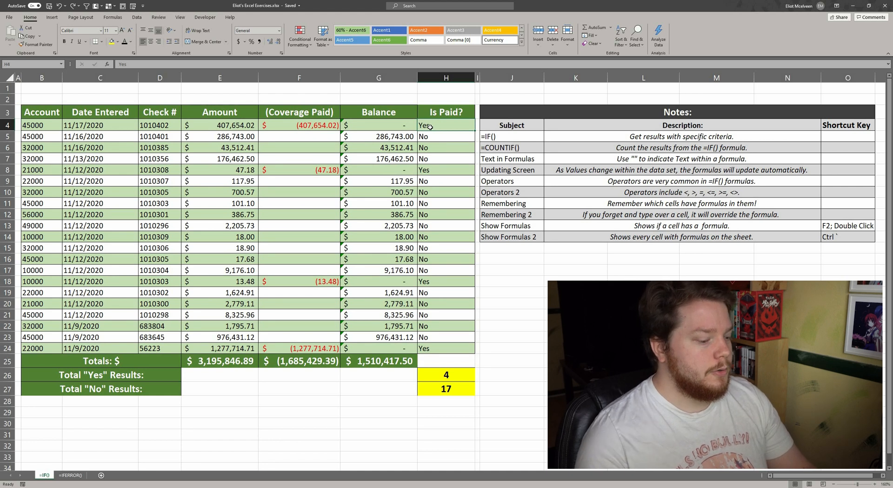
# Re-enter the first Is Paid? cell as the formula =IF(G4=0,"Yes","No").
pyautogui.write('=')
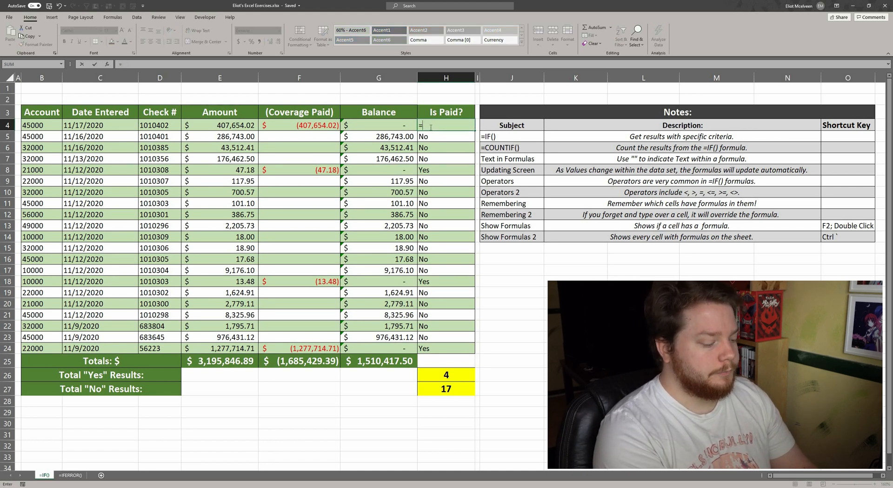
pyautogui.write('IF(')
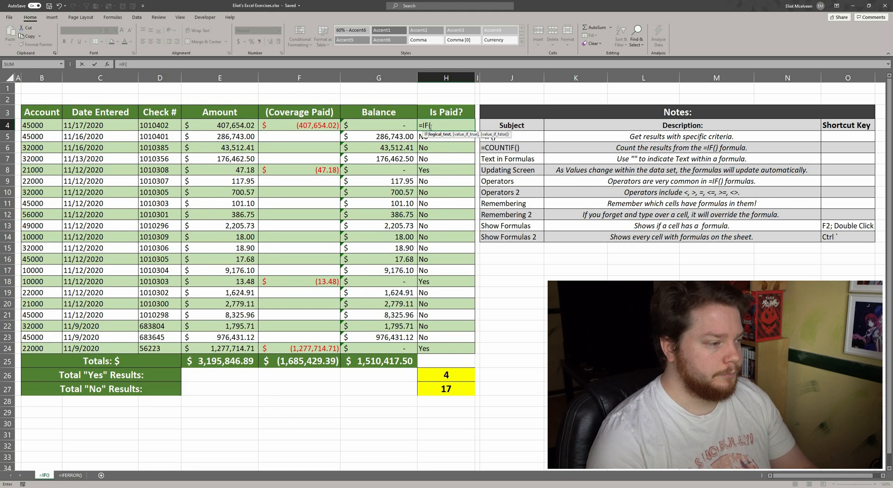
pyautogui.click(399, 125)
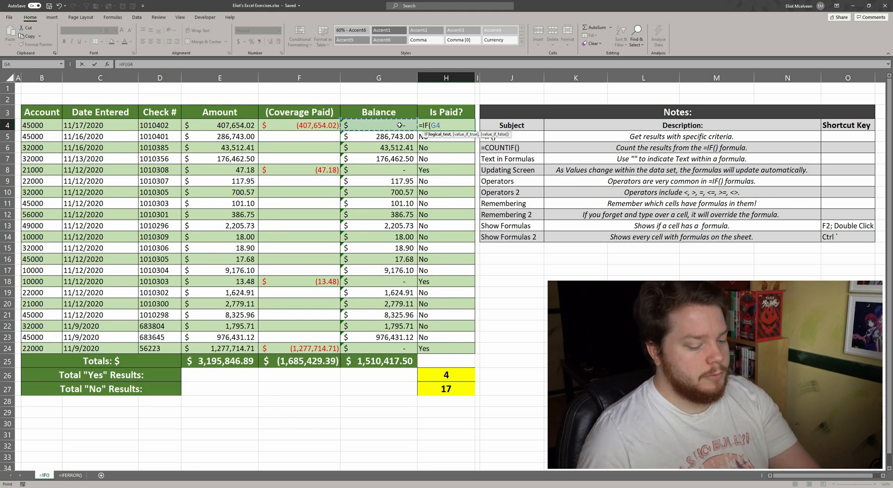
pyautogui.write('=0,')
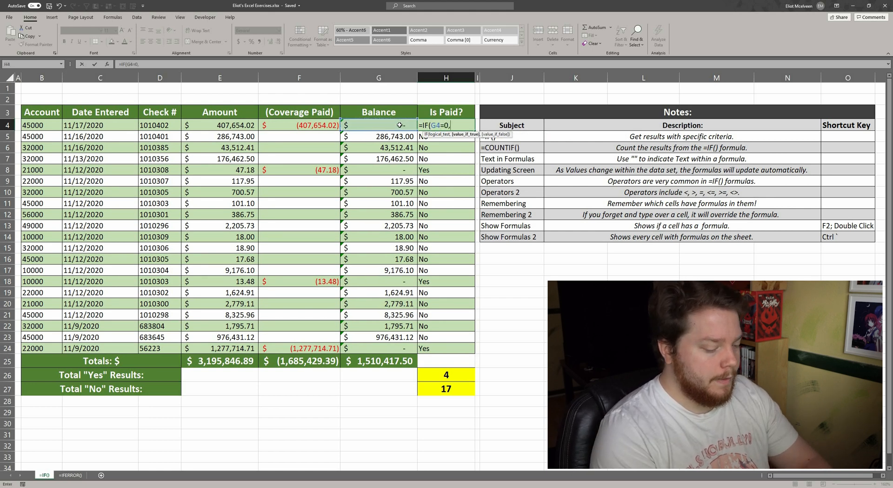
pyautogui.write('"Yes"')
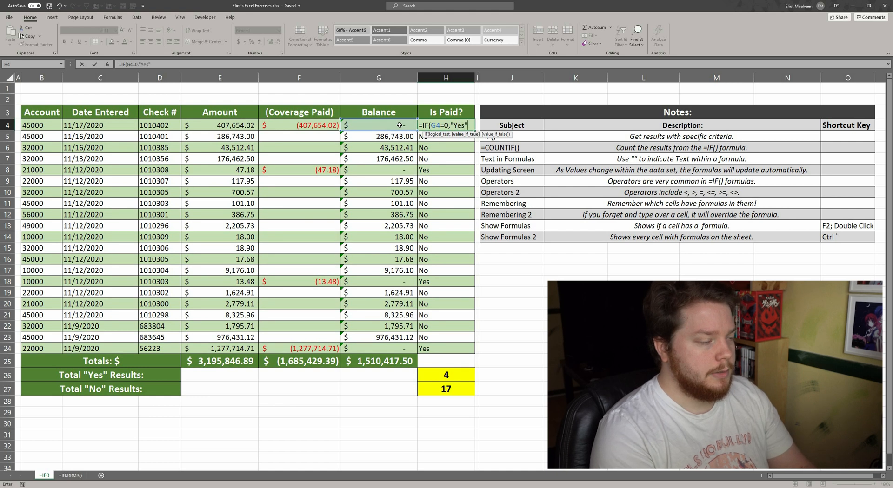
pyautogui.write(',')
pyautogui.write('"No"')
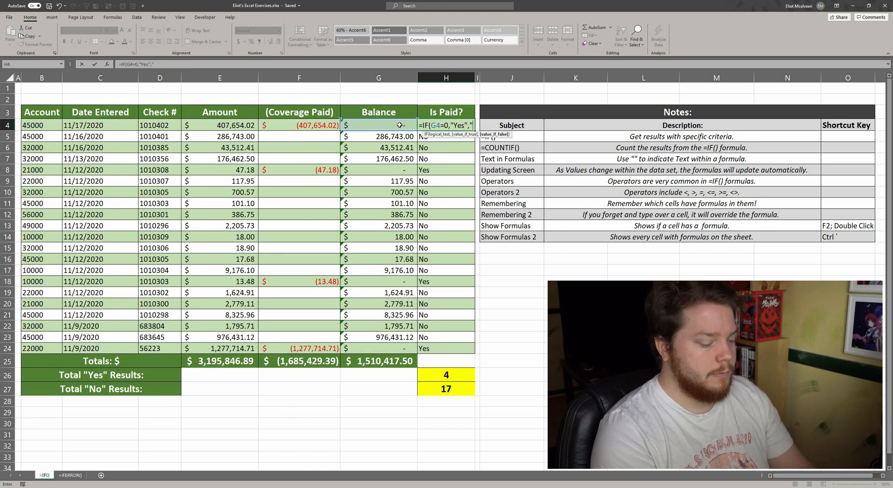
pyautogui.write(')')
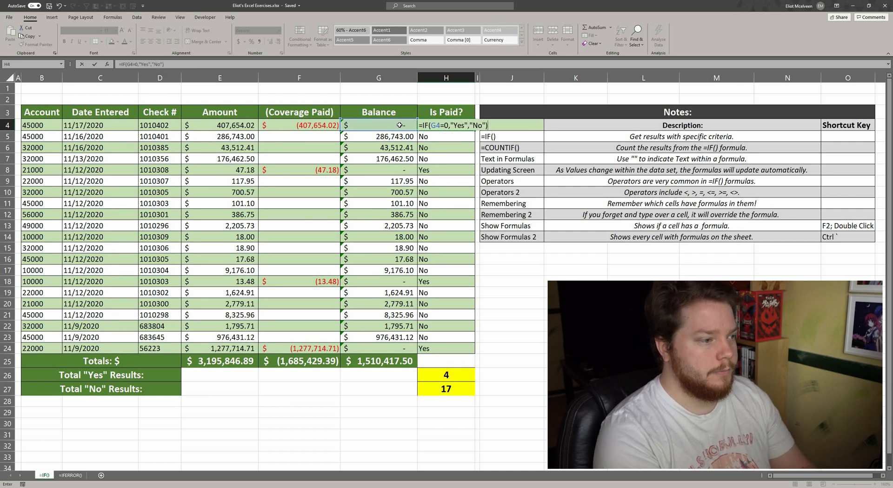
pyautogui.press('Return')
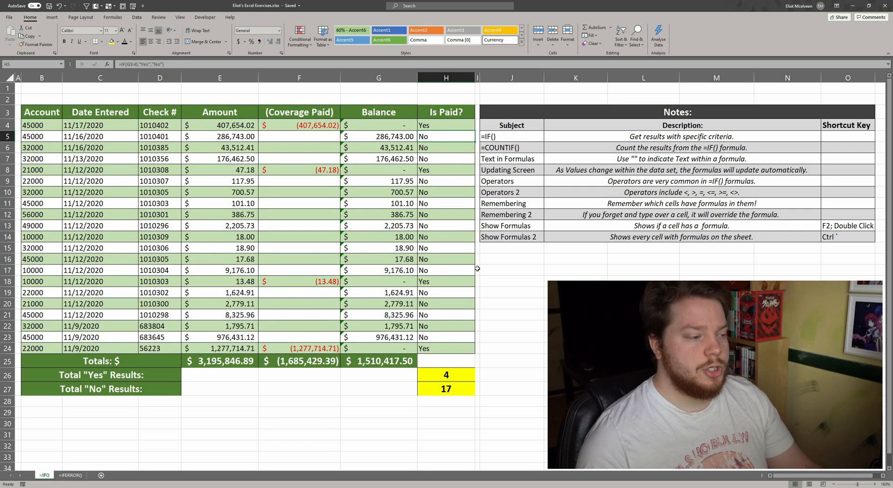
pyautogui.click(505, 280)
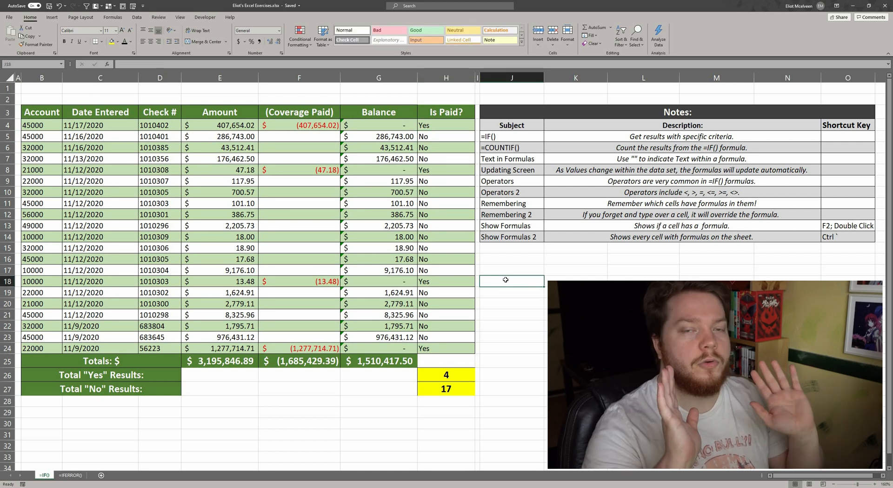
# Inspect the Yes and No COUNTIF result cells and open the first three Is Paid? formulas without changing them.
pyautogui.click(458, 374)
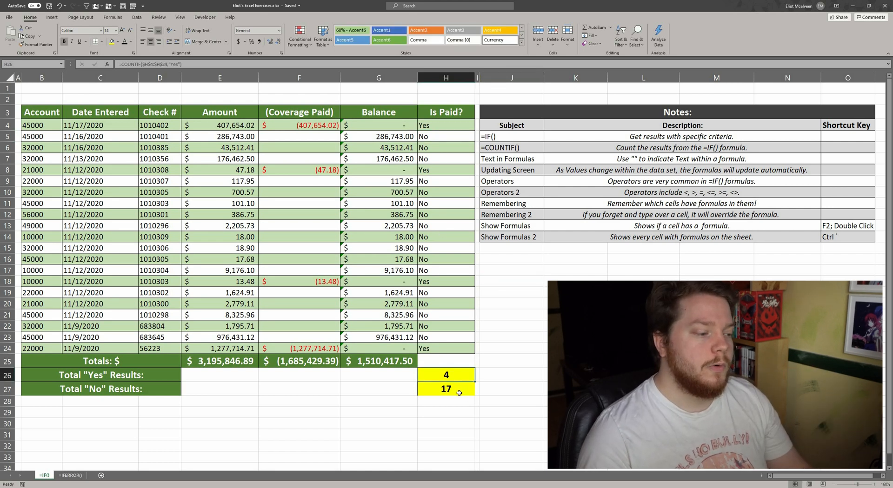
pyautogui.click(467, 389)
pyautogui.click(519, 289)
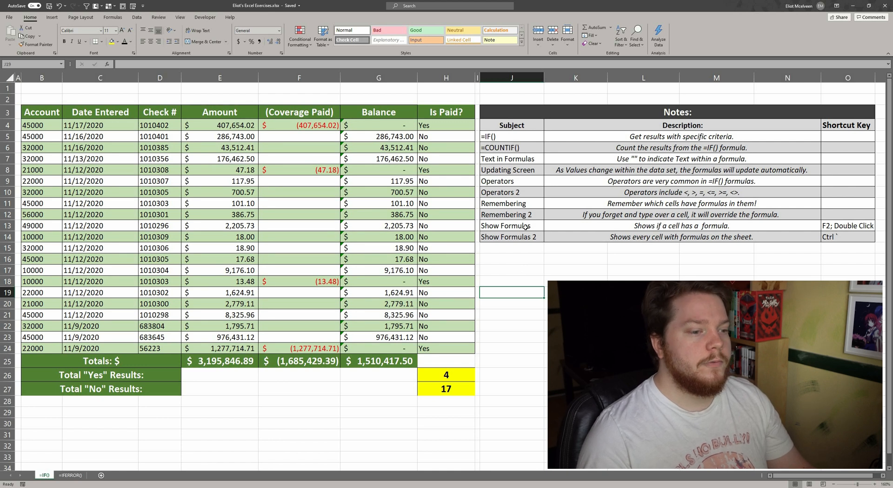
pyautogui.doubleClick(437, 126)
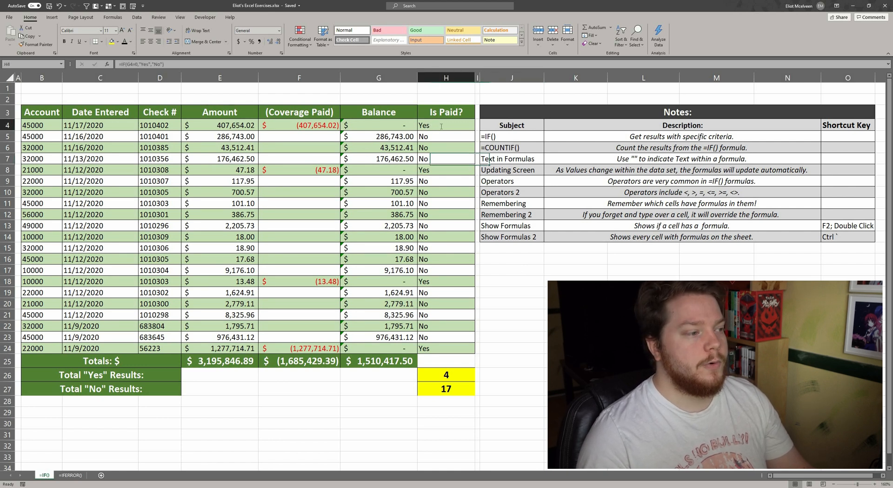
pyautogui.press('Return')
pyautogui.doubleClick(444, 136)
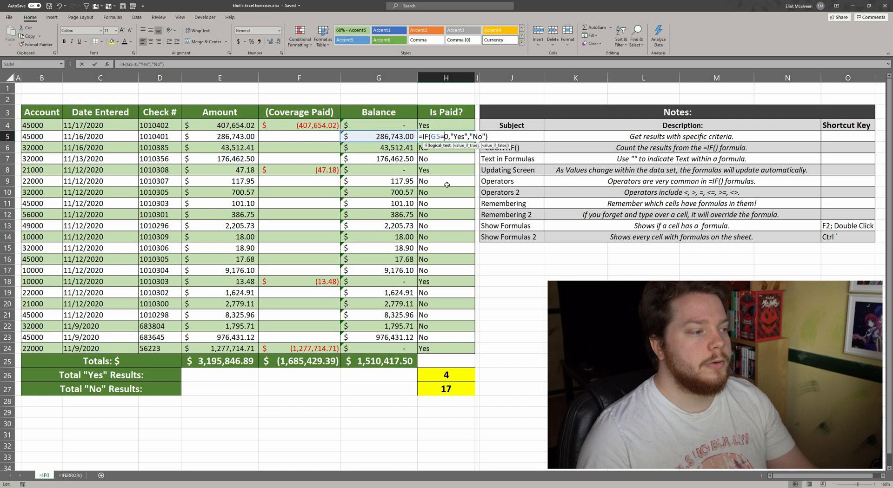
pyautogui.press('Return')
pyautogui.doubleClick(448, 150)
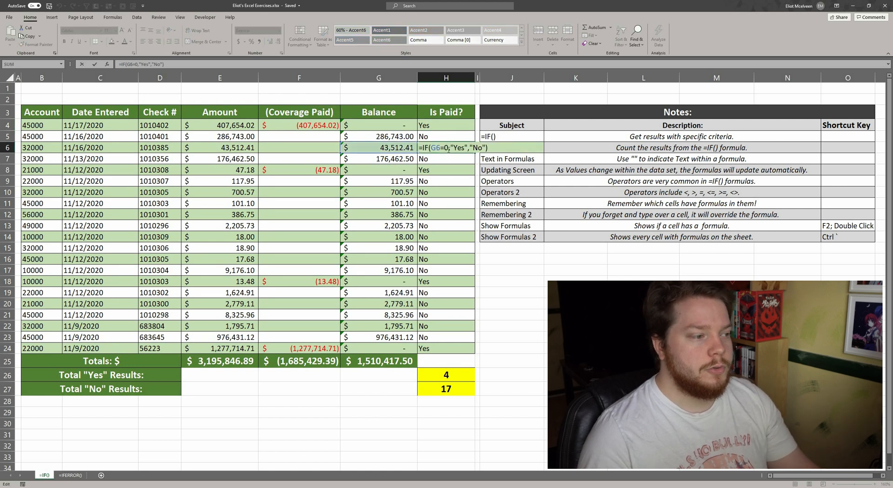
pyautogui.press('Return')
pyautogui.click(504, 261)
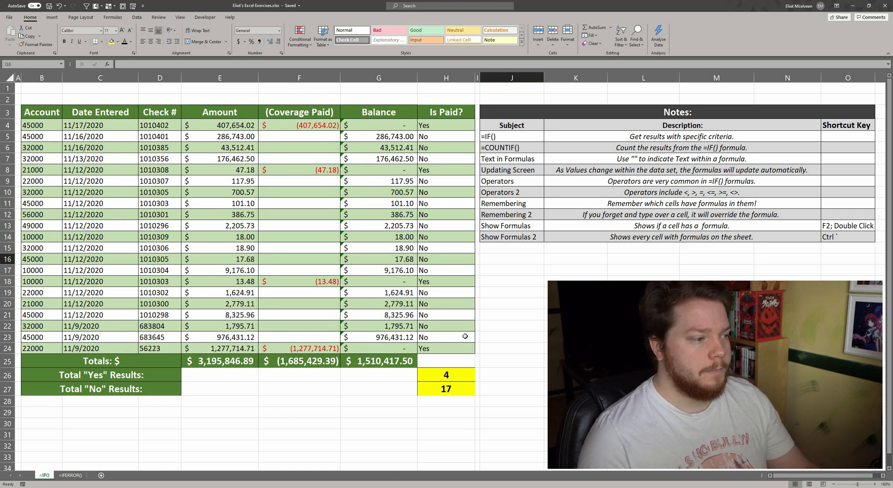
# Show every formula on the sheet and examine the underlying values of the Date Entered cells.
pyautogui.hotkey('ctrl', '`')
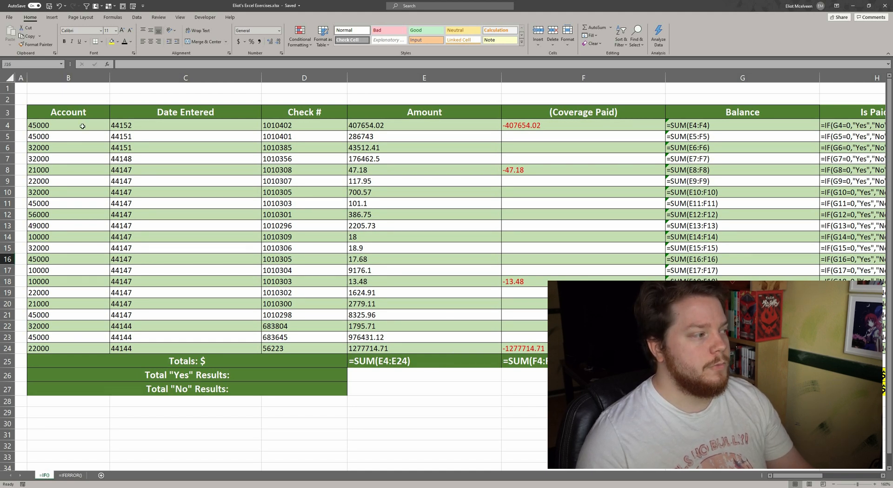
pyautogui.moveTo(82, 126); pyautogui.dragTo(526, 349)
pyautogui.click(143, 41)
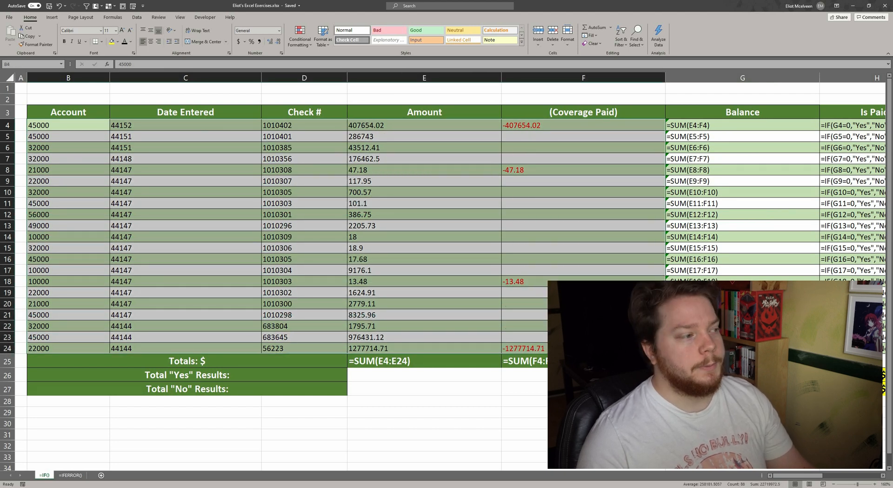
pyautogui.click(148, 128)
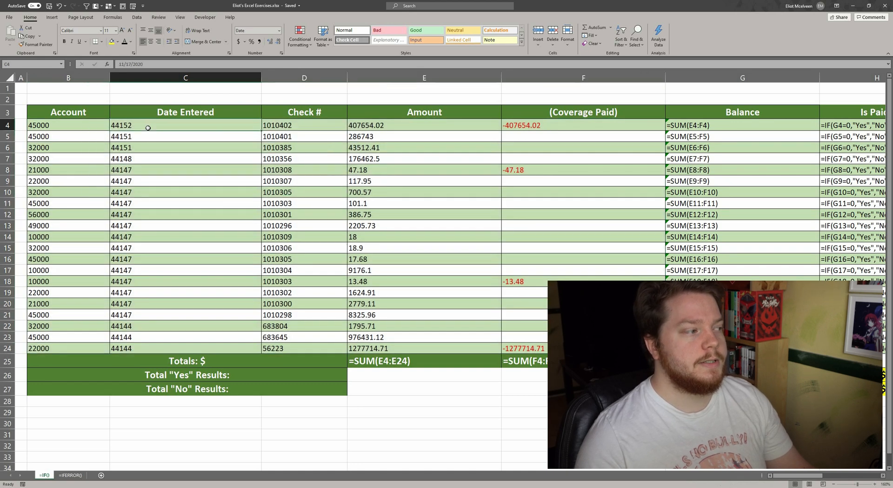
pyautogui.click(144, 137)
pyautogui.click(144, 148)
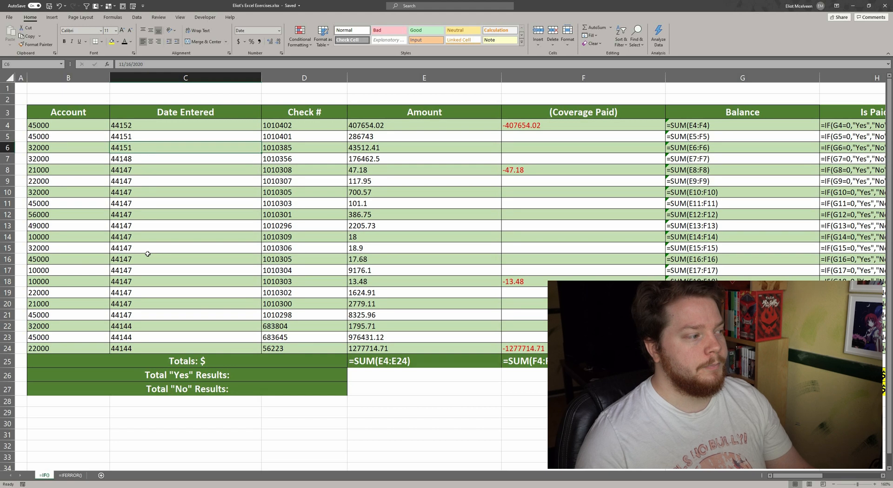
pyautogui.click(142, 289)
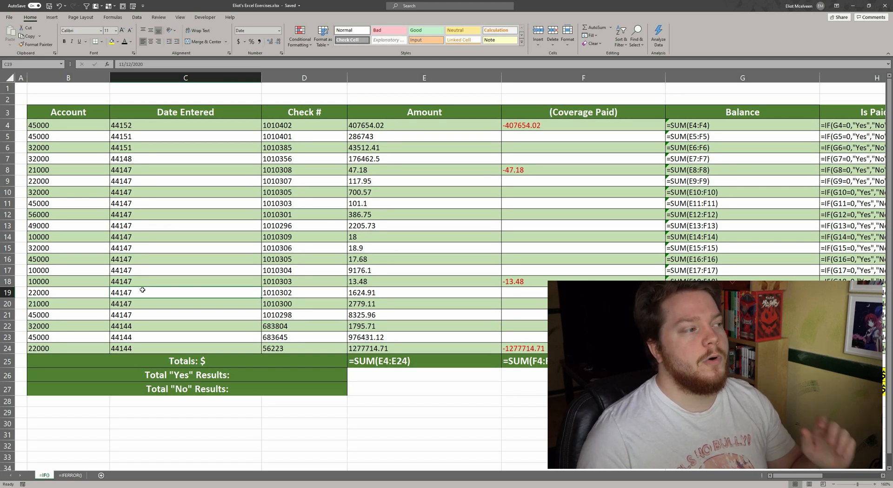
pyautogui.moveTo(147, 65); pyautogui.dragTo(119, 64)
pyautogui.press('Escape')
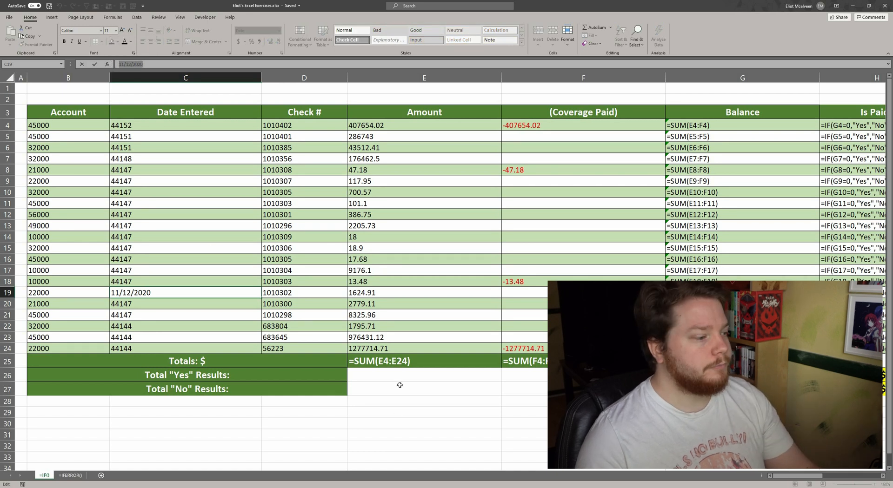
# Examine the SUM formulas in the Totals row and the Balance column formulas.
pyautogui.click(400, 389)
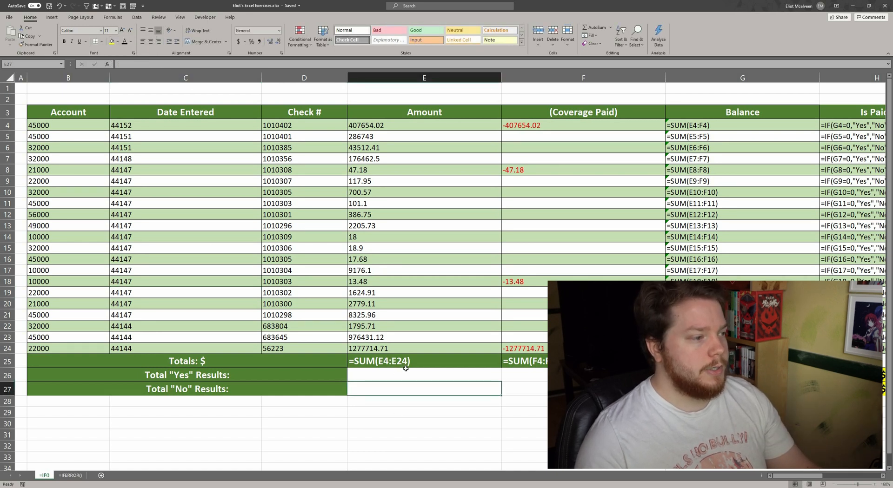
pyautogui.click(409, 364)
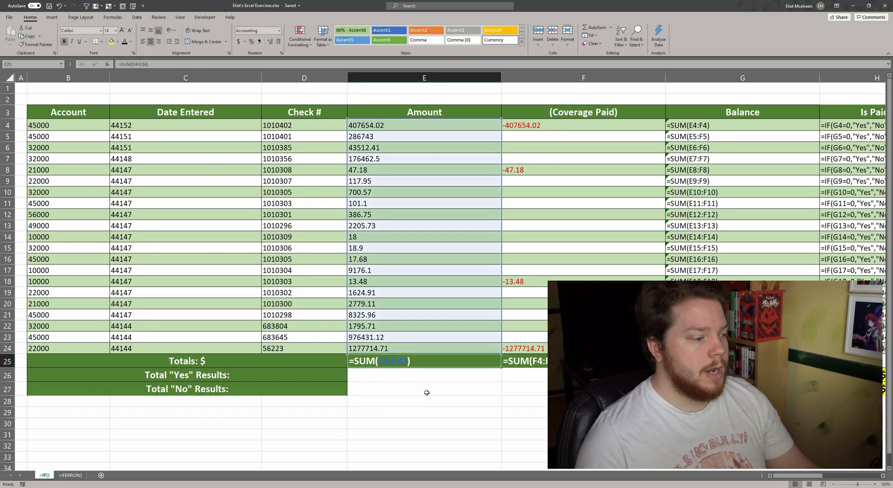
pyautogui.click(526, 361)
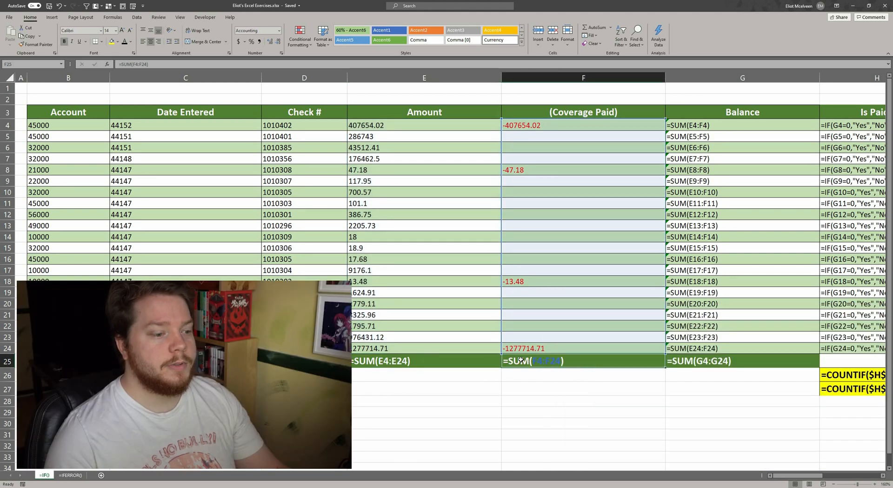
pyautogui.click(741, 361)
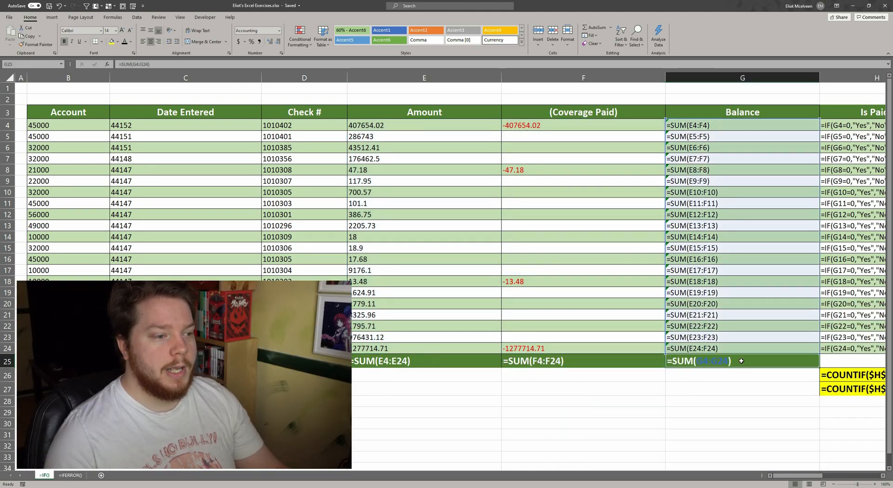
pyautogui.moveTo(724, 125); pyautogui.dragTo(733, 349)
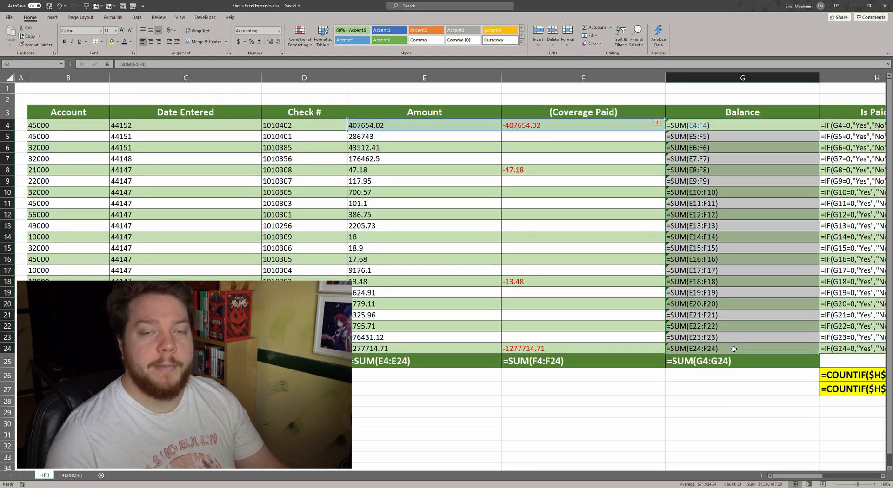
pyautogui.click(756, 390)
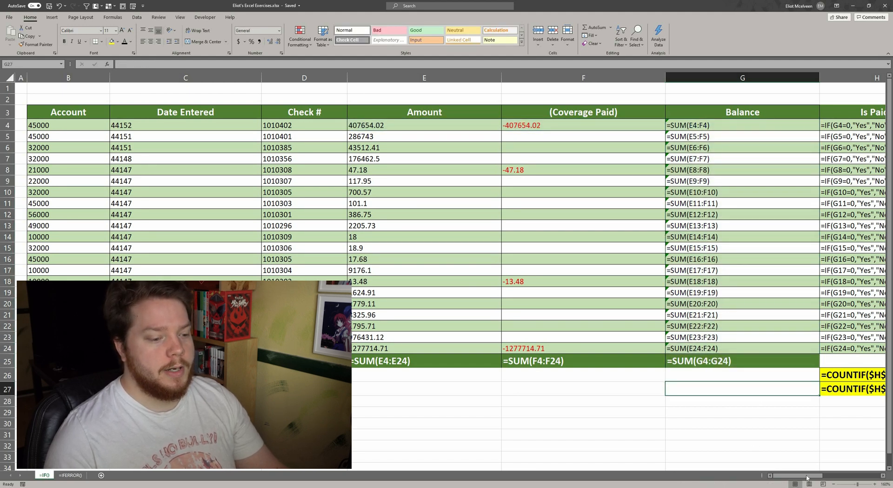
# Examine the Is Paid? IF formulas and the COUNTIF formulas, then switch back to showing values.
pyautogui.moveTo(804, 476); pyautogui.dragTo(831, 476)
pyautogui.moveTo(660, 125); pyautogui.dragTo(656, 388)
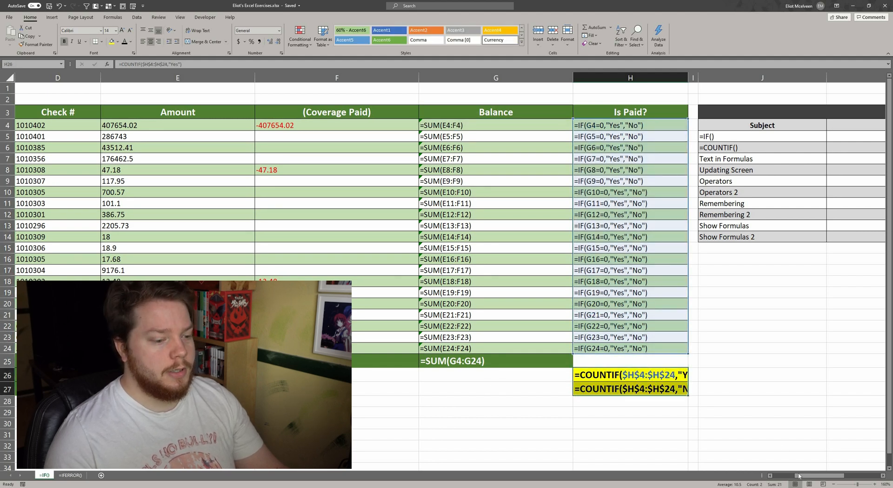
pyautogui.moveTo(801, 476); pyautogui.dragTo(832, 481)
pyautogui.moveTo(834, 482); pyautogui.dragTo(779, 476)
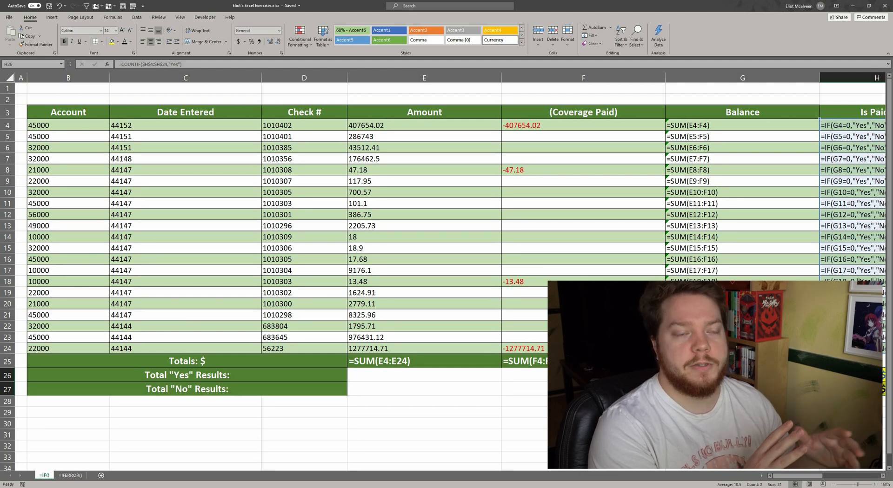
pyautogui.click(513, 170)
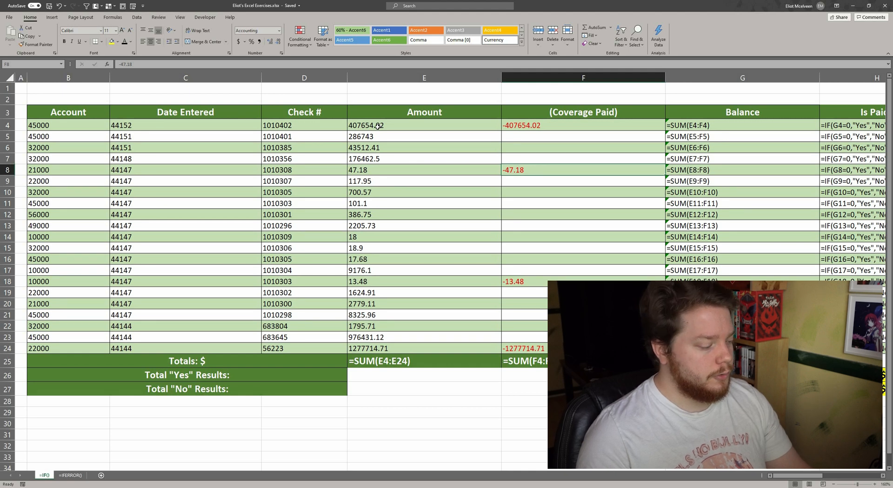
pyautogui.hotkey('ctrl', '`')
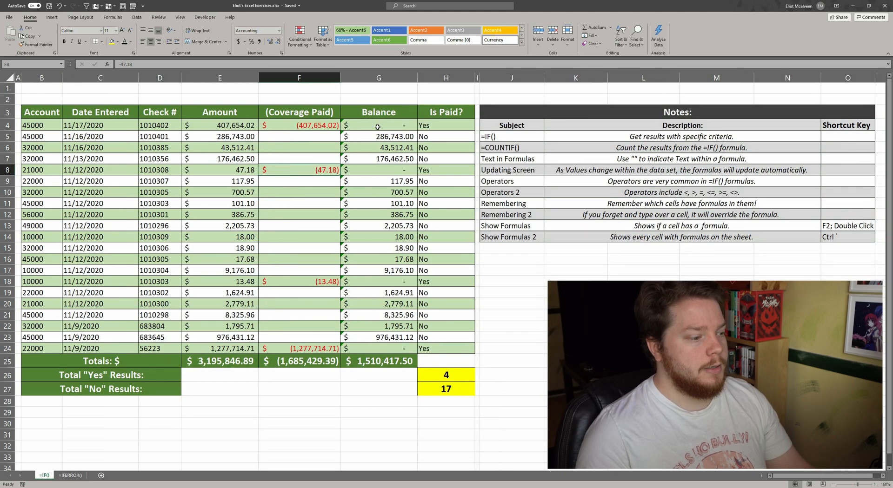